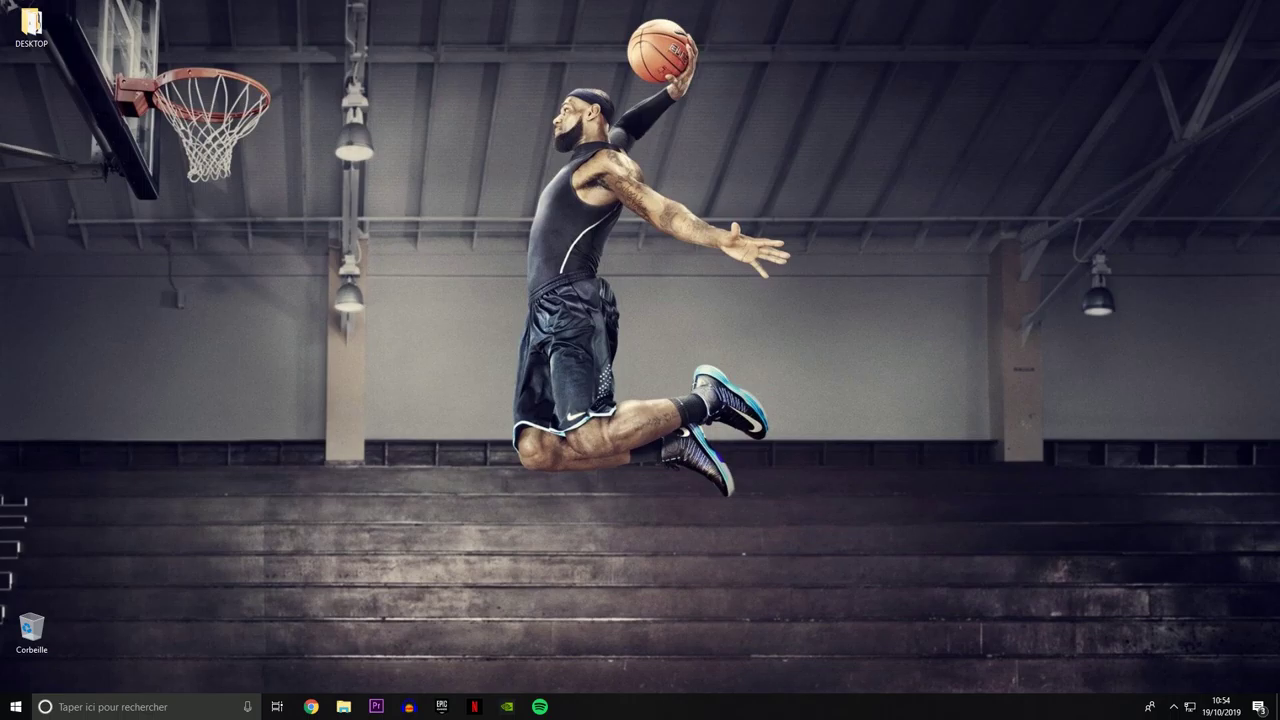
pyautogui.rightClick(15, 706)
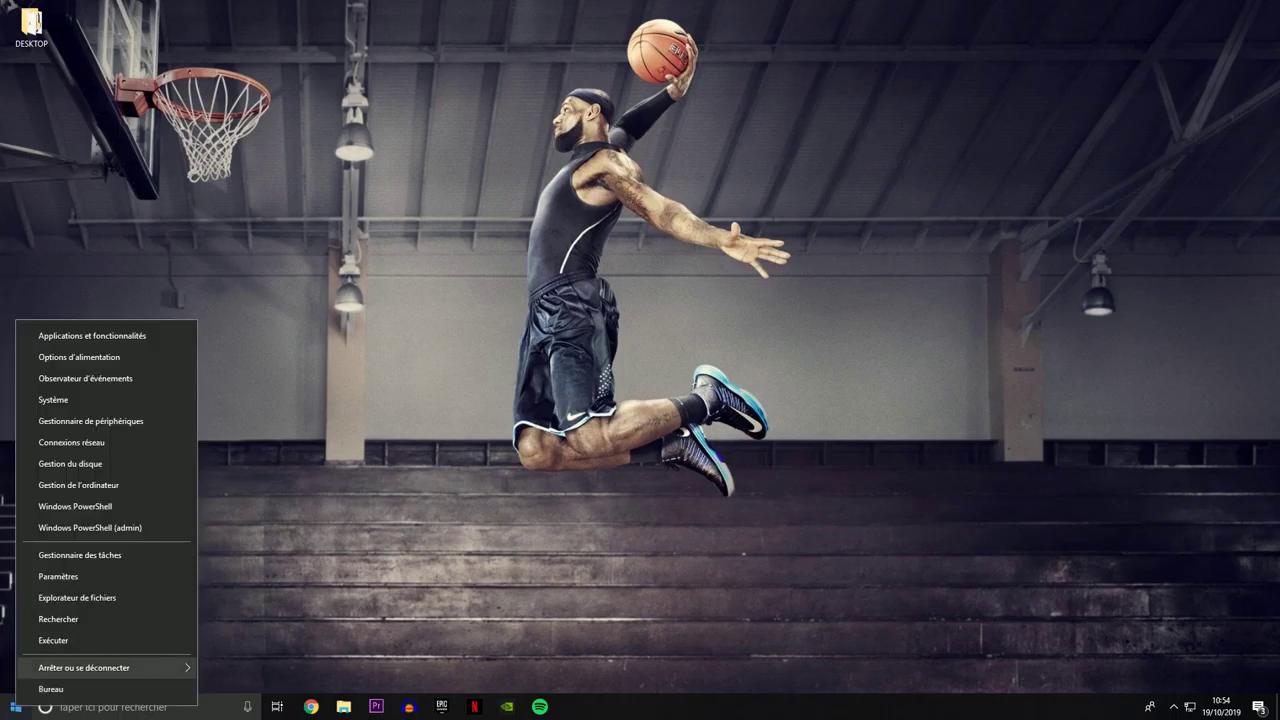
pyautogui.press('Escape')
pyautogui.press('super+r')
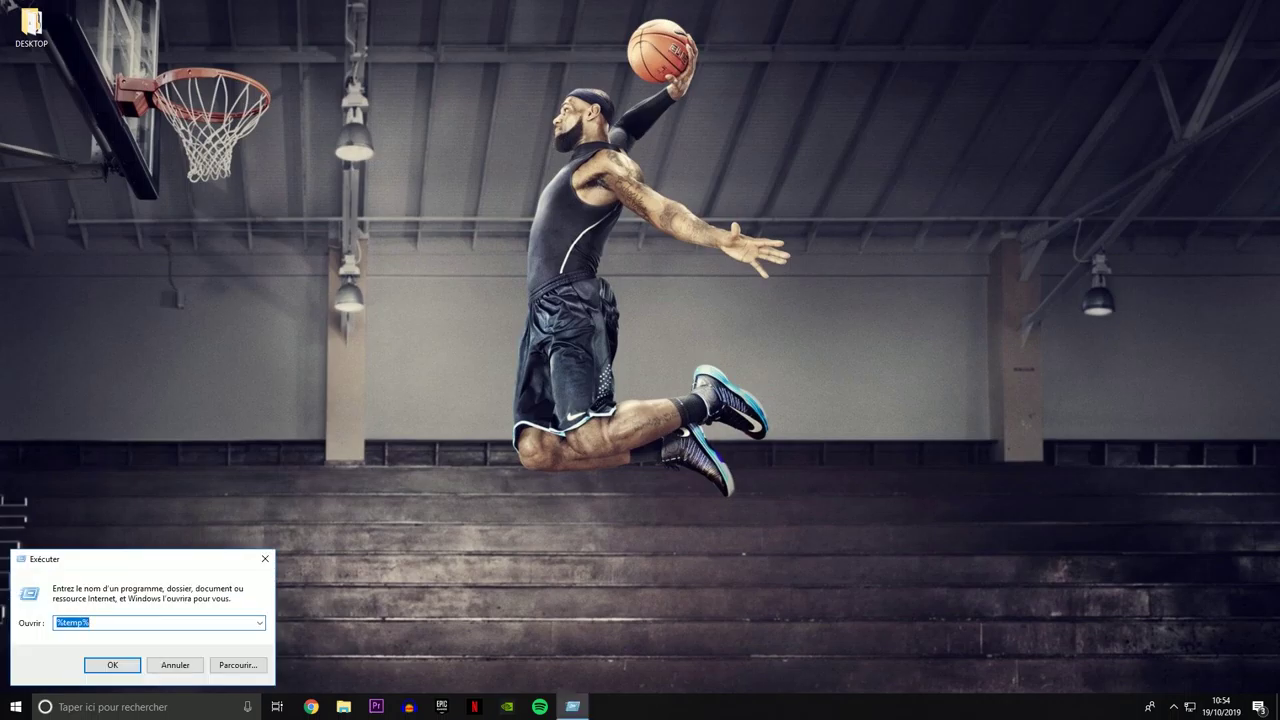
pyautogui.press('Return')
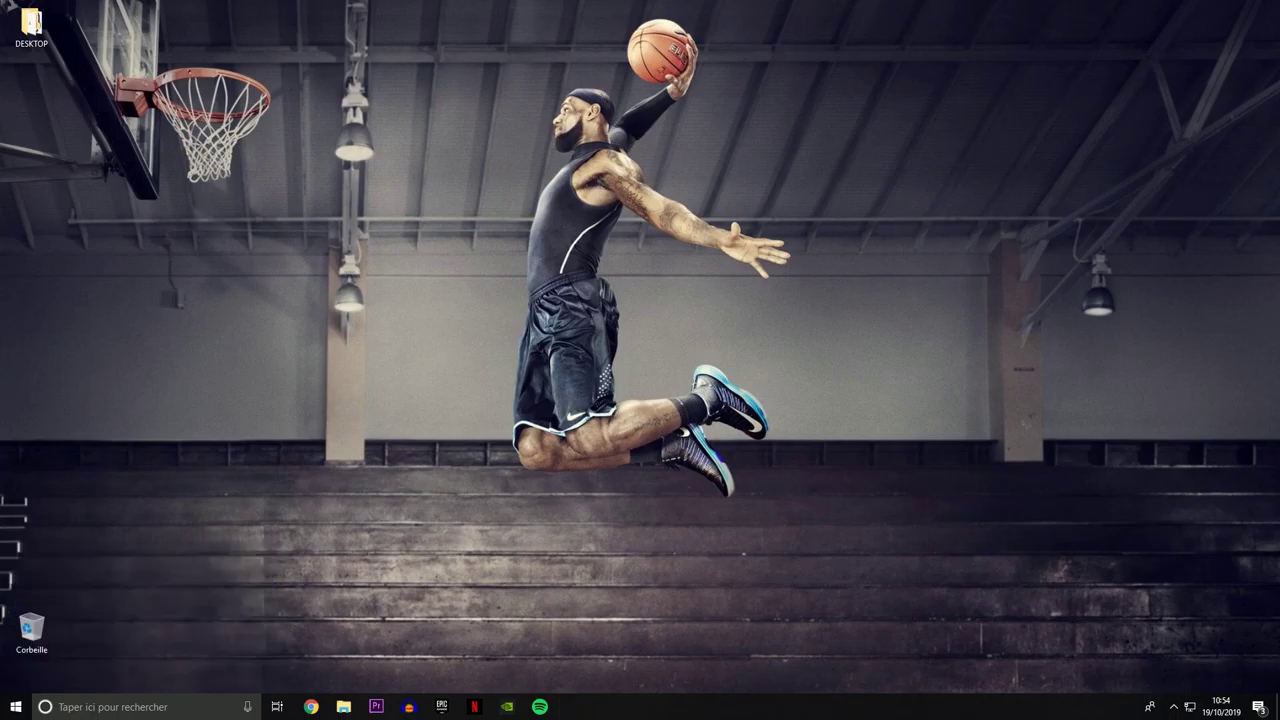
# Step: Open the System Properties dialog by running sysdm.cpl
pyautogui.press('super+r')
pyautogui.write('%te')
pyautogui.press('BackSpace')
pyautogui.press('BackSpace')
pyautogui.press('BackSpace')
pyautogui.write('sys')
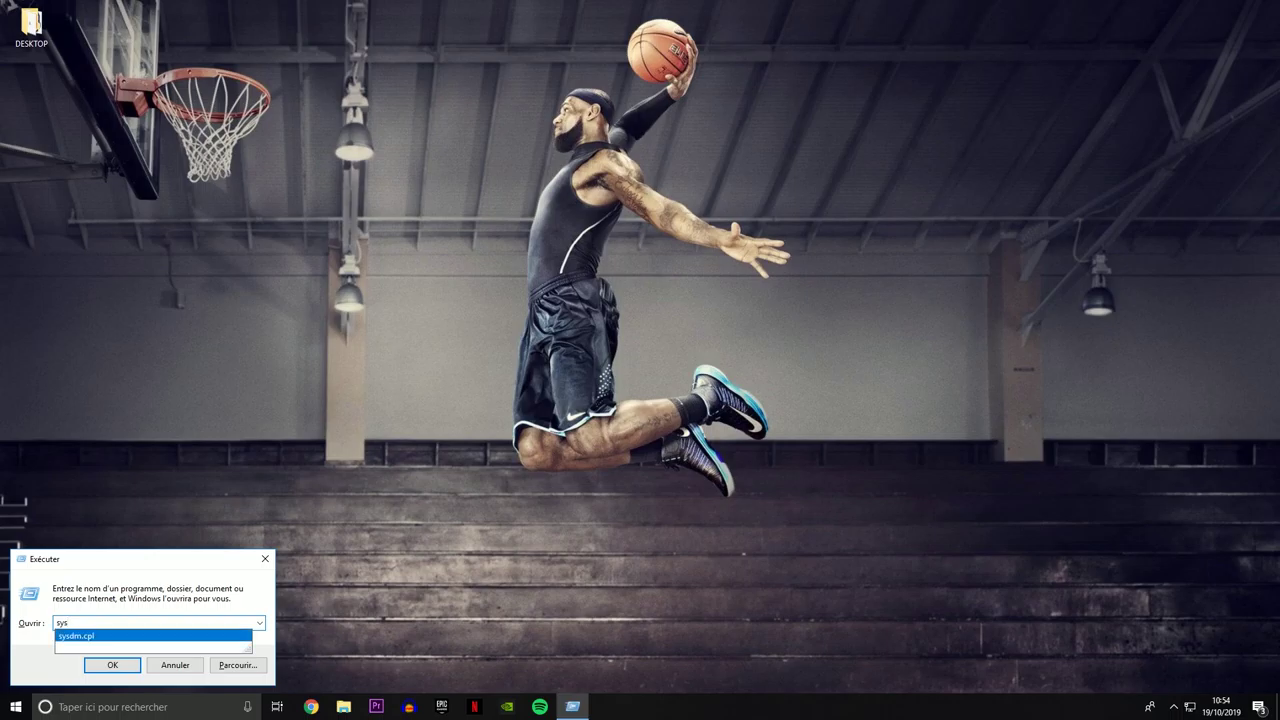
pyautogui.click(76, 636)
pyautogui.press('Return')
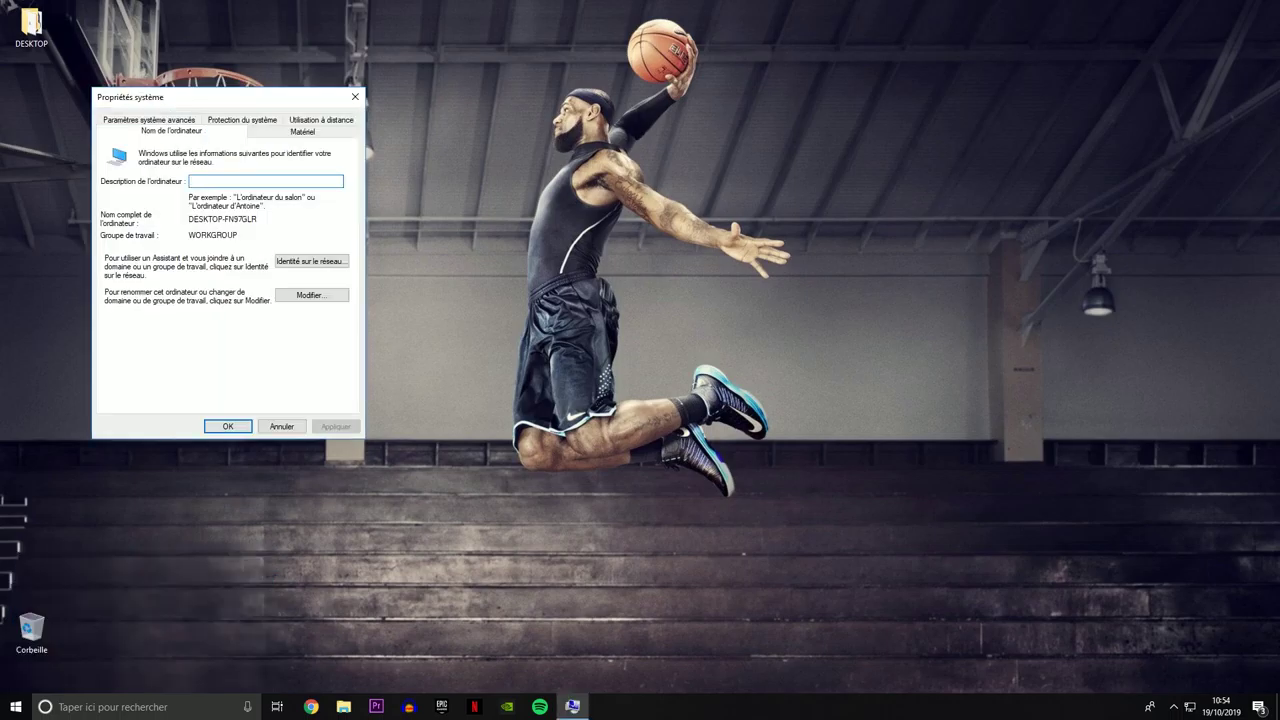
# Step: Open the performance options from the advanced system settings
pyautogui.hotkey('ctrl', 'Tab')
pyautogui.hotkey('ctrl', 'Tab')
pyautogui.press('Tab')
pyautogui.press('Return')
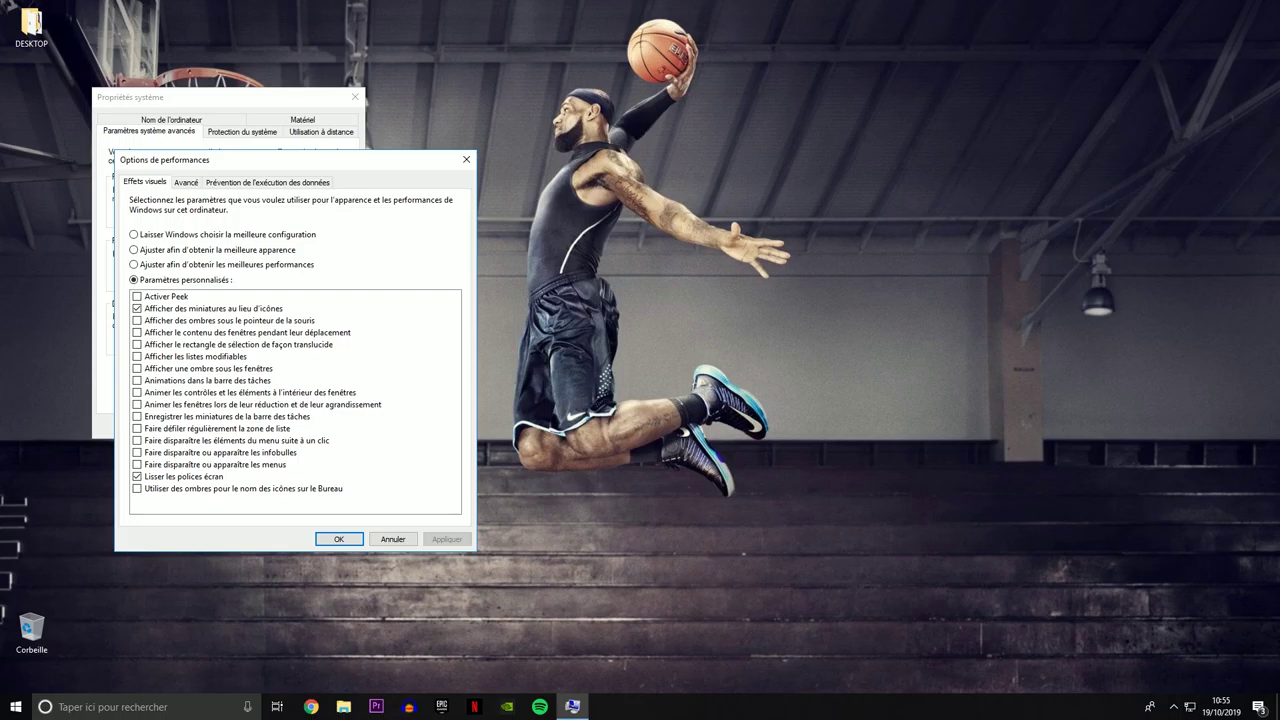
# Step: Apply the best-appearance visual effects preset, and replace it with the best-performance preset
pyautogui.click(134, 249)
pyautogui.click(446, 539)
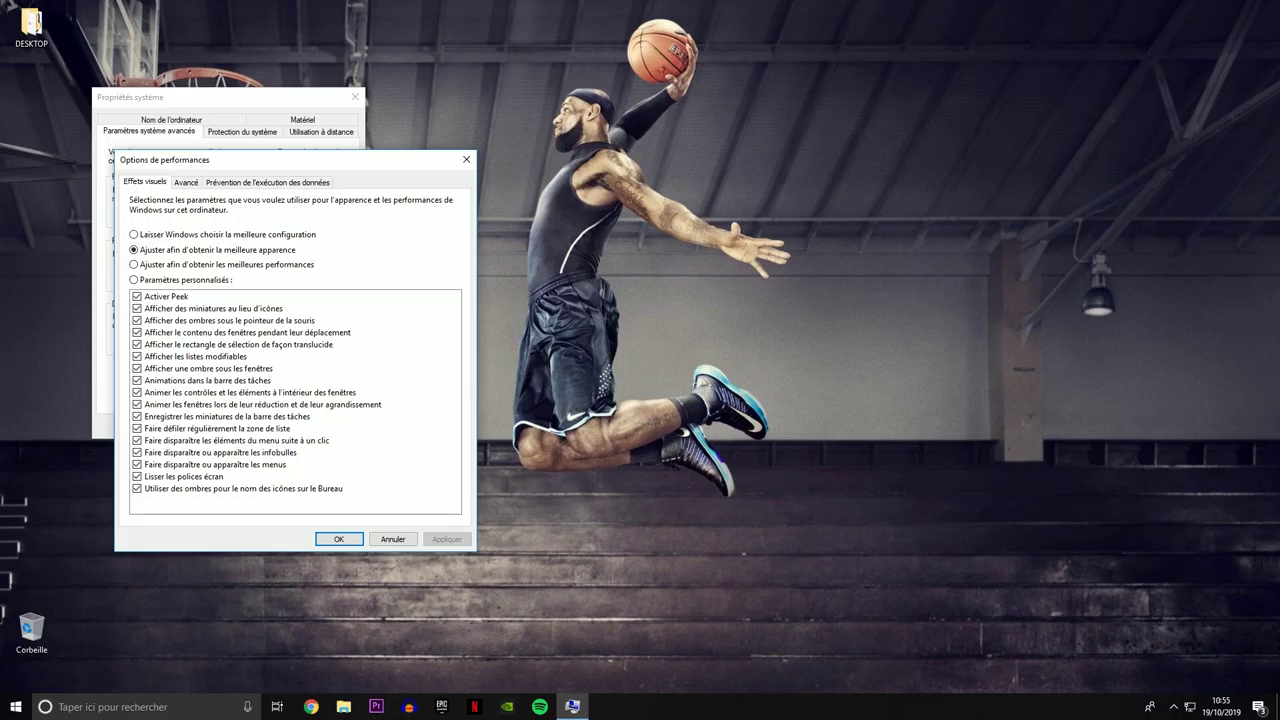
pyautogui.moveTo(400, 163); pyautogui.dragTo(866, 143)
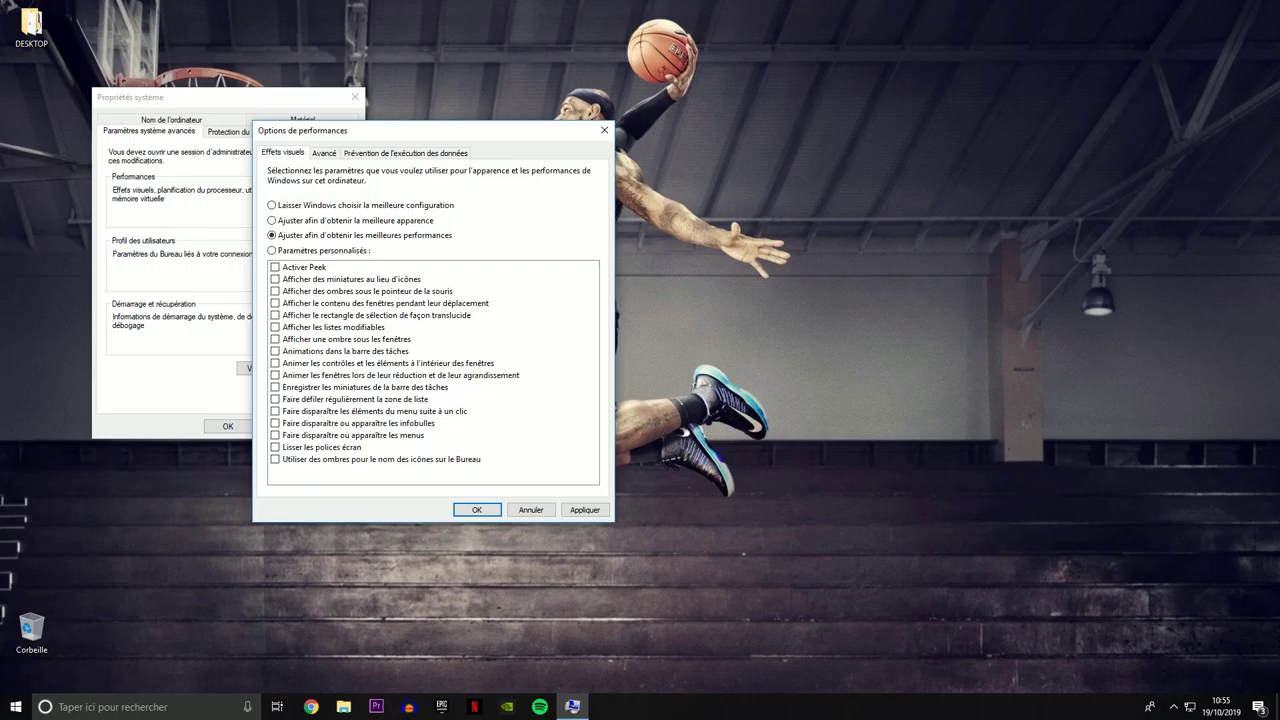
pyautogui.moveTo(545, 128); pyautogui.dragTo(586, 130)
pyautogui.click(625, 511)
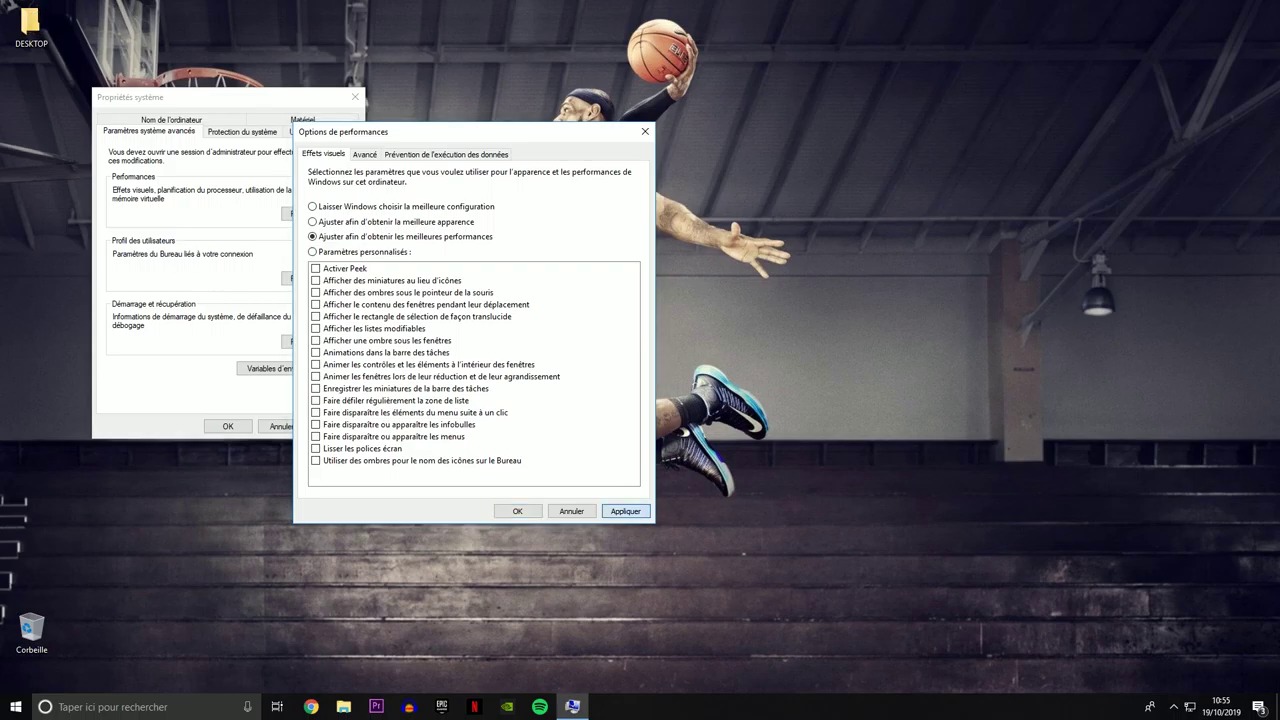
# Step: Apply the best-appearance visual effects with the shadow under windows (Afficher une ombre sous les fenêtres) turned off
pyautogui.moveTo(481, 137); pyautogui.dragTo(453, 122)
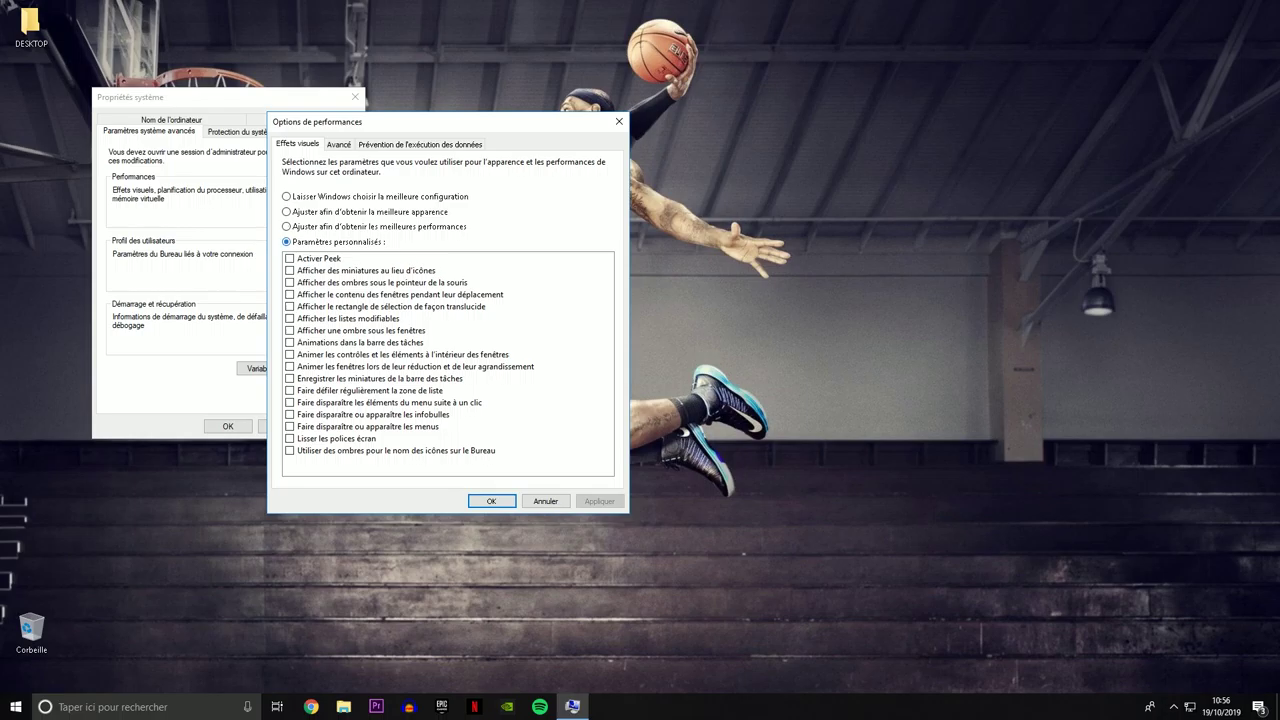
pyautogui.click(287, 211)
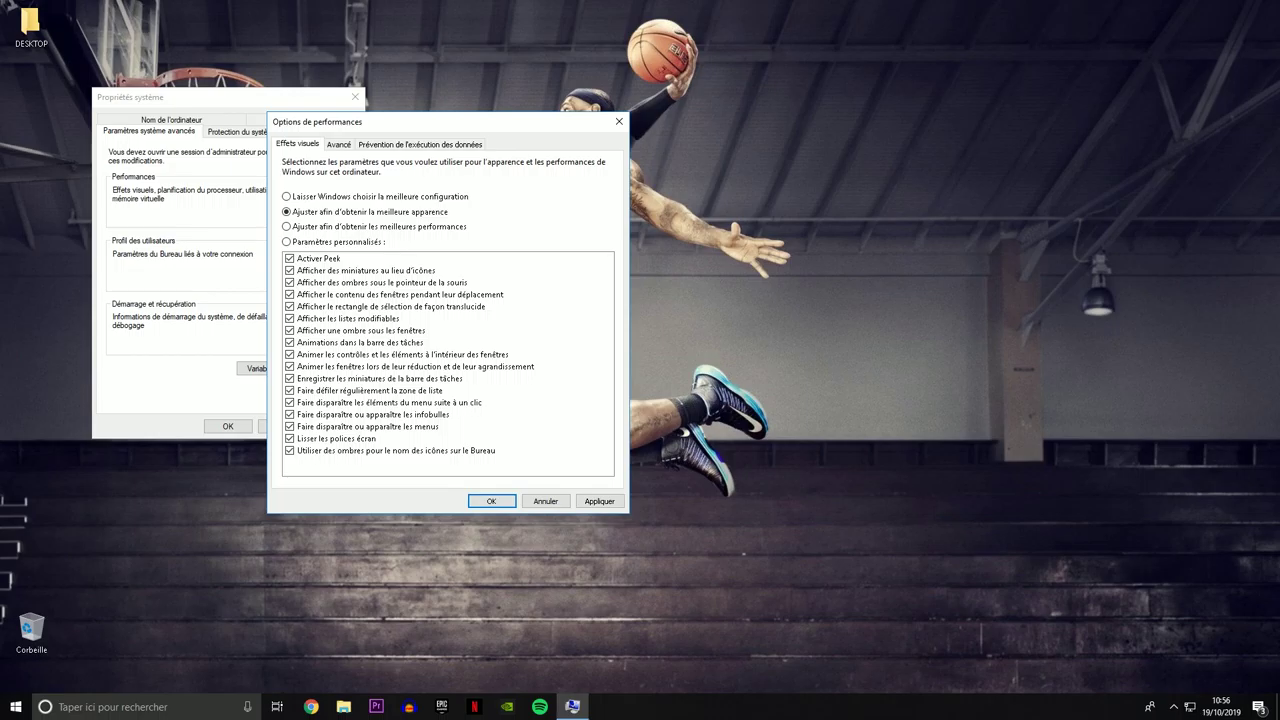
pyautogui.moveTo(400, 121); pyautogui.dragTo(174, 119)
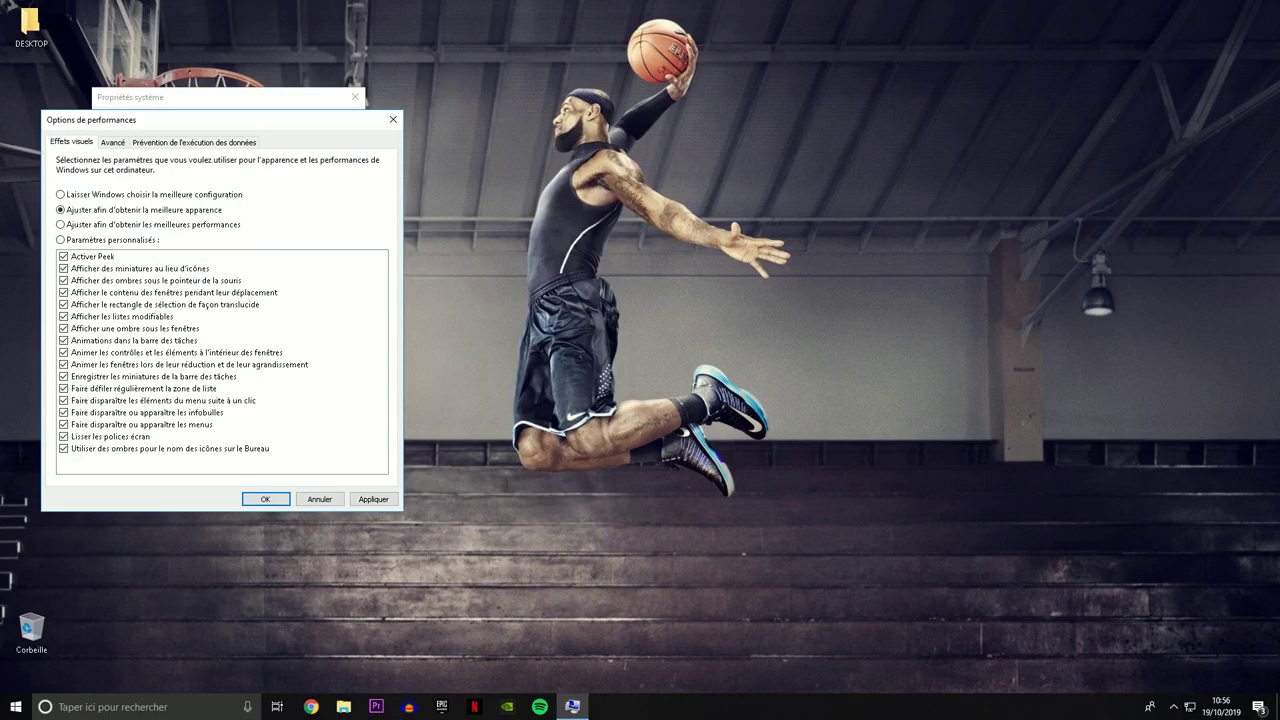
pyautogui.click(64, 328)
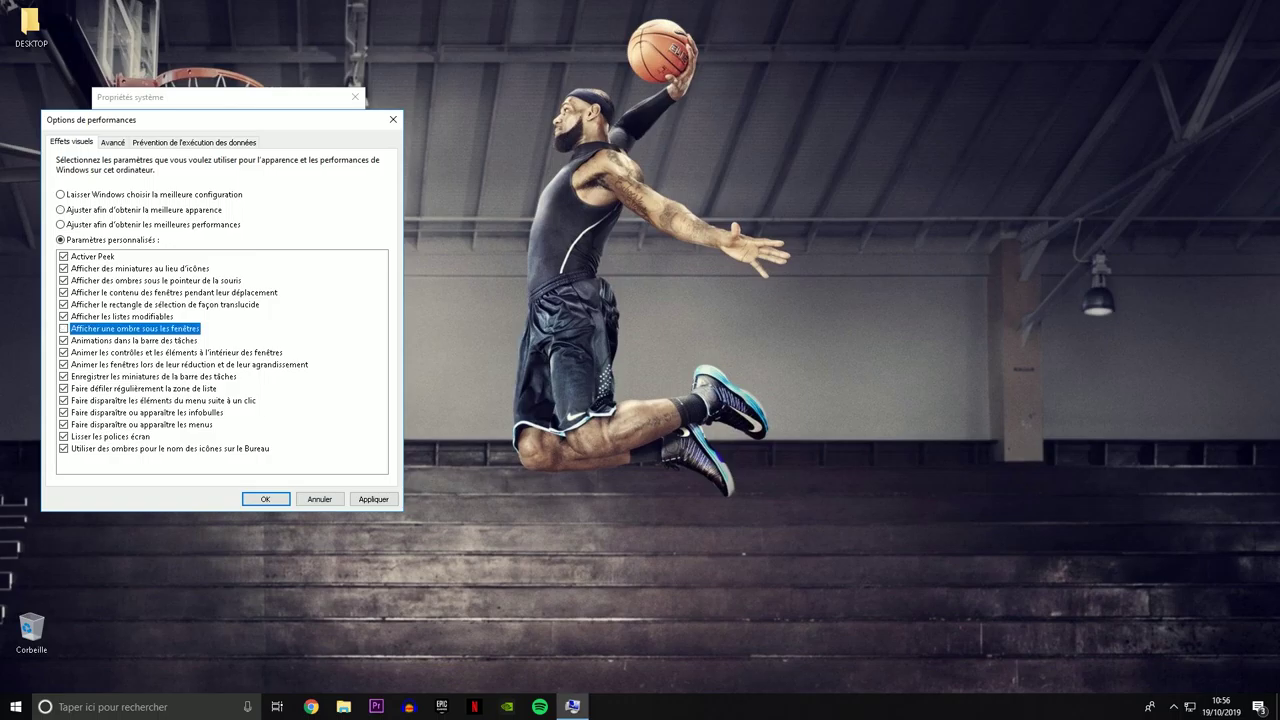
pyautogui.click(373, 499)
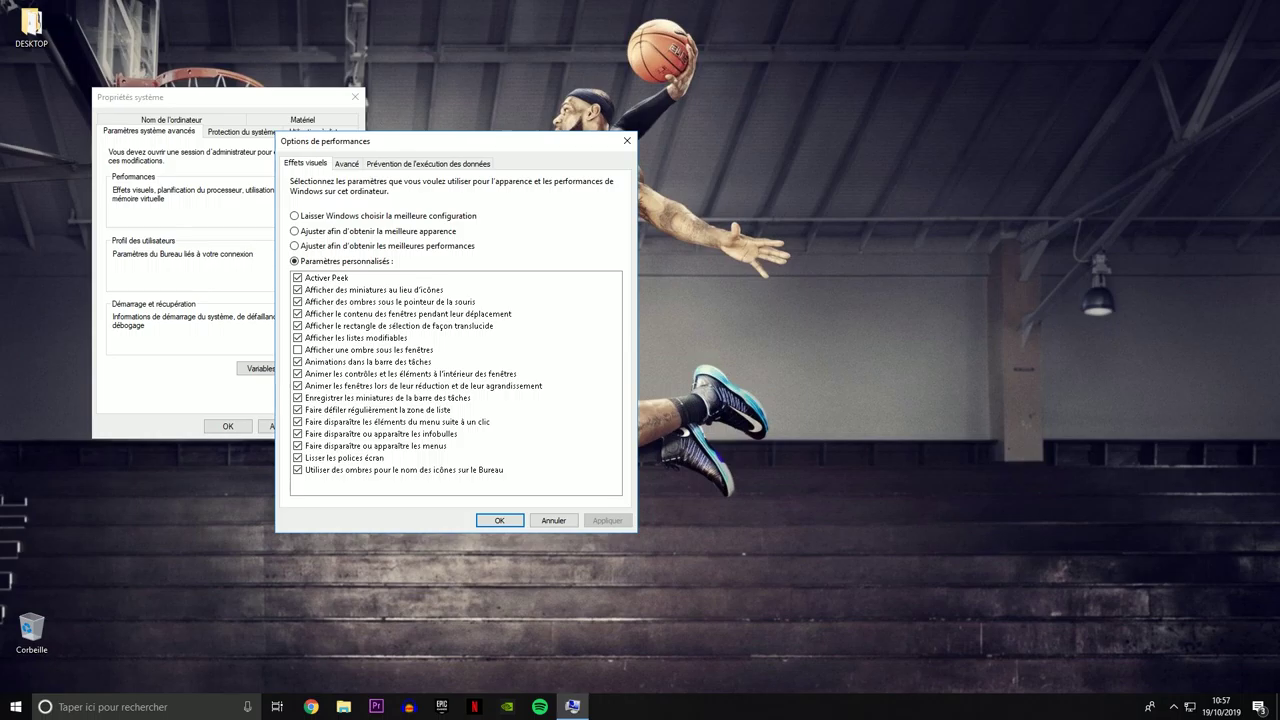
# Step: Set the visual effects to the best-appearance preset, accept the performance options and close System Properties
pyautogui.click(294, 231)
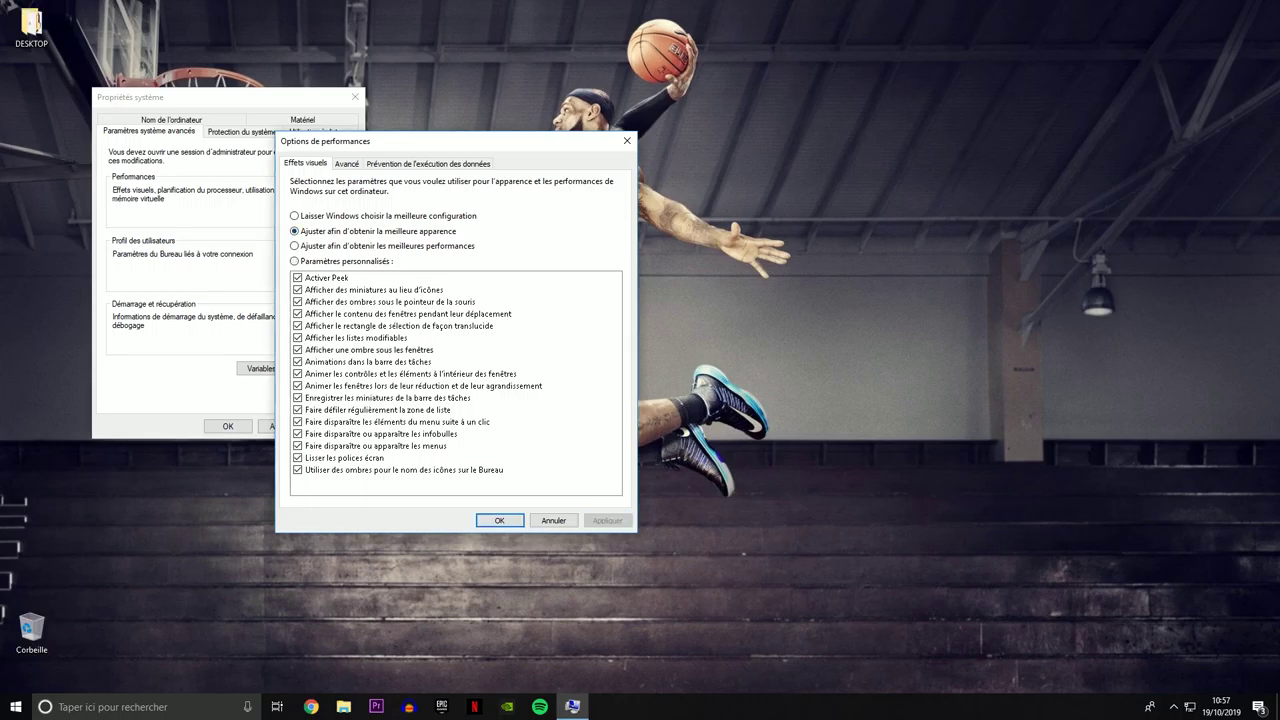
pyautogui.press('Return')
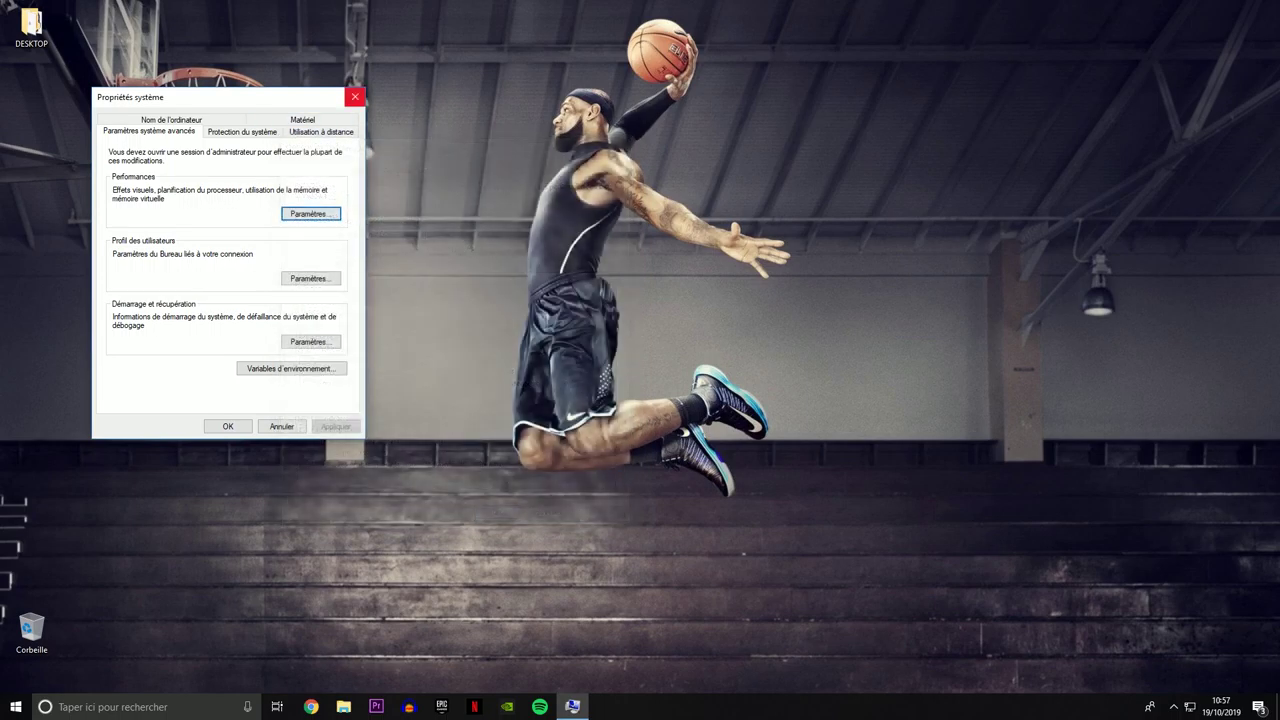
pyautogui.click(355, 96)
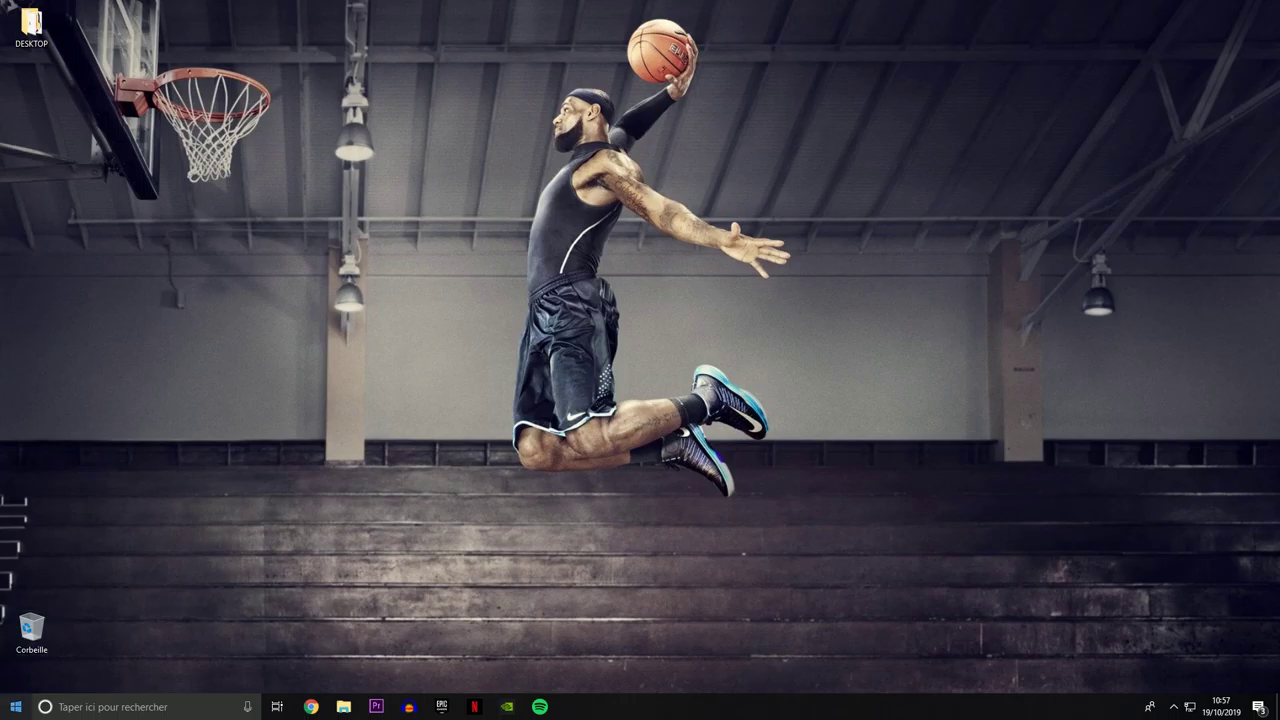
# Step: Open the power options and select the Performances élevées power plan
pyautogui.rightClick(16, 706)
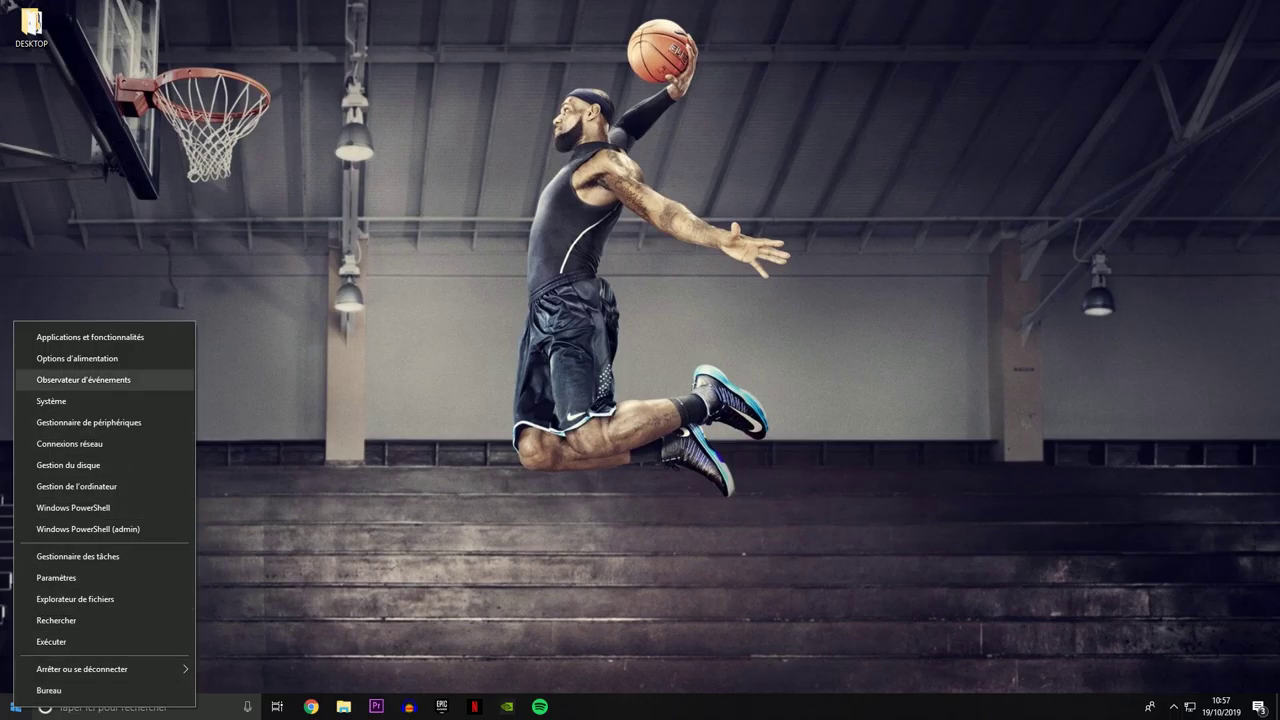
pyautogui.click(77, 358)
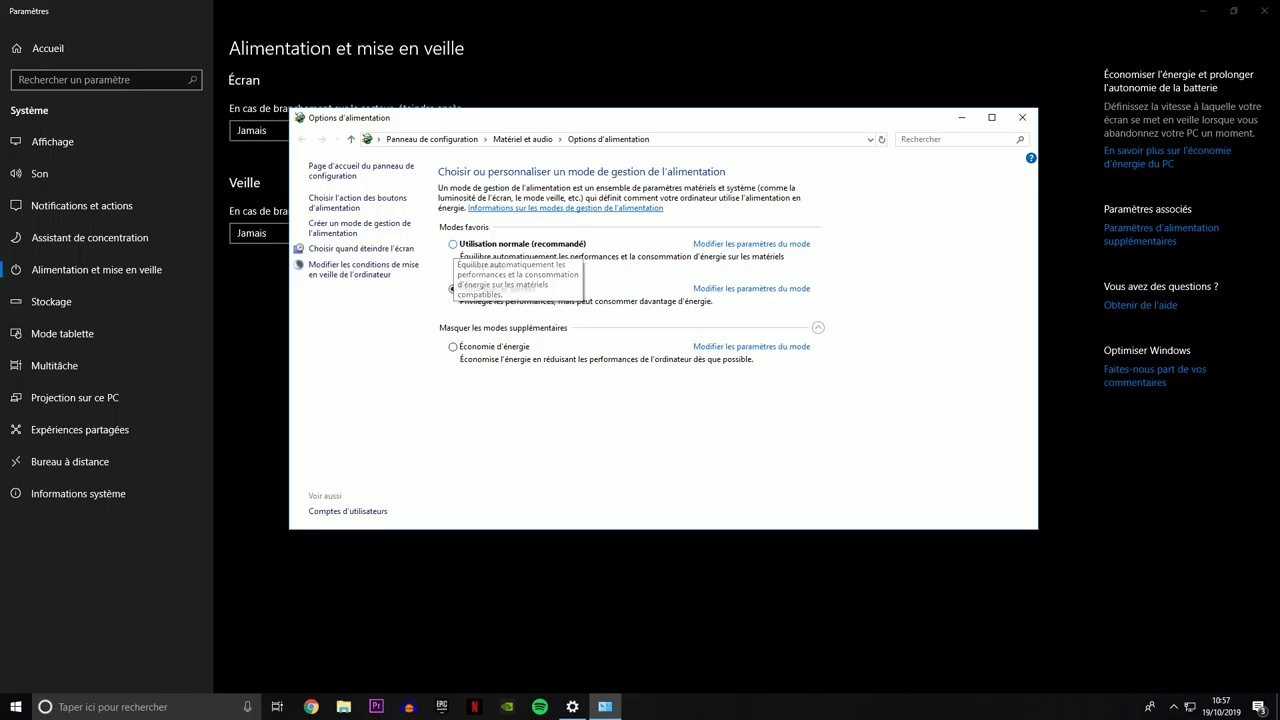
pyautogui.click(453, 244)
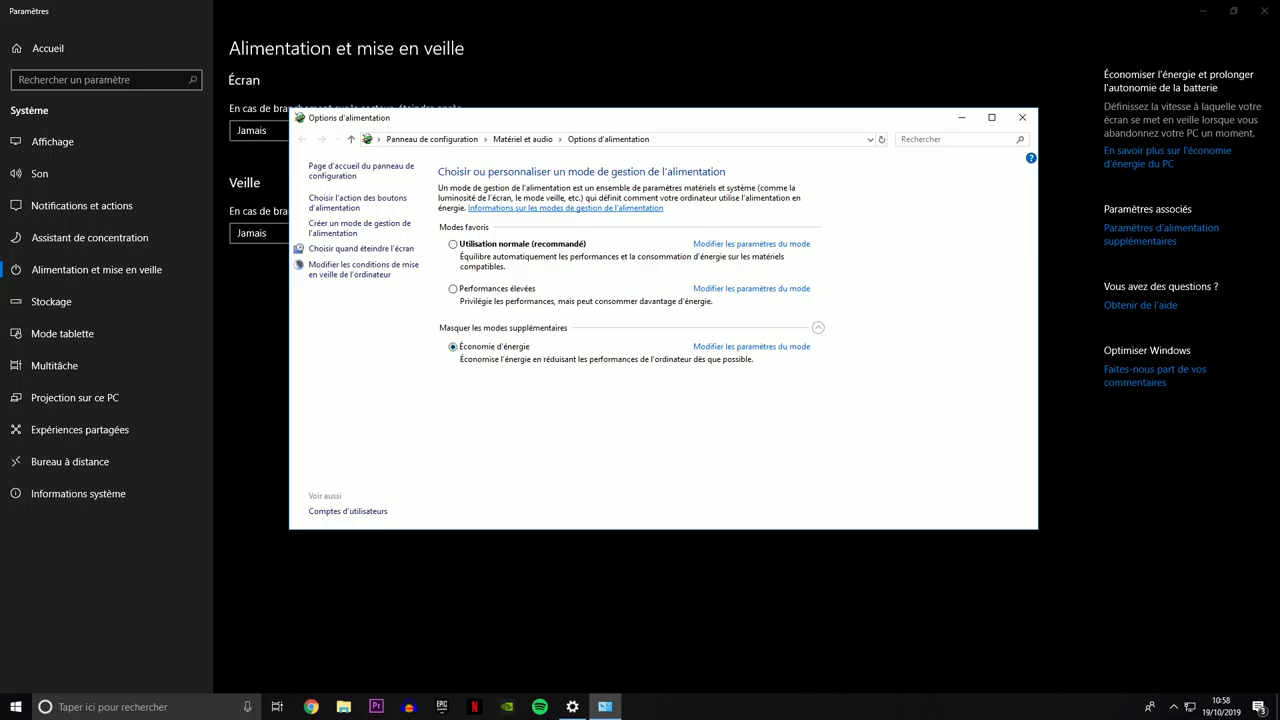
pyautogui.click(478, 289)
# Step: Examine the Performances élevées plan's settings and its advanced power parameters, then return to the power plan list
pyautogui.click(751, 288)
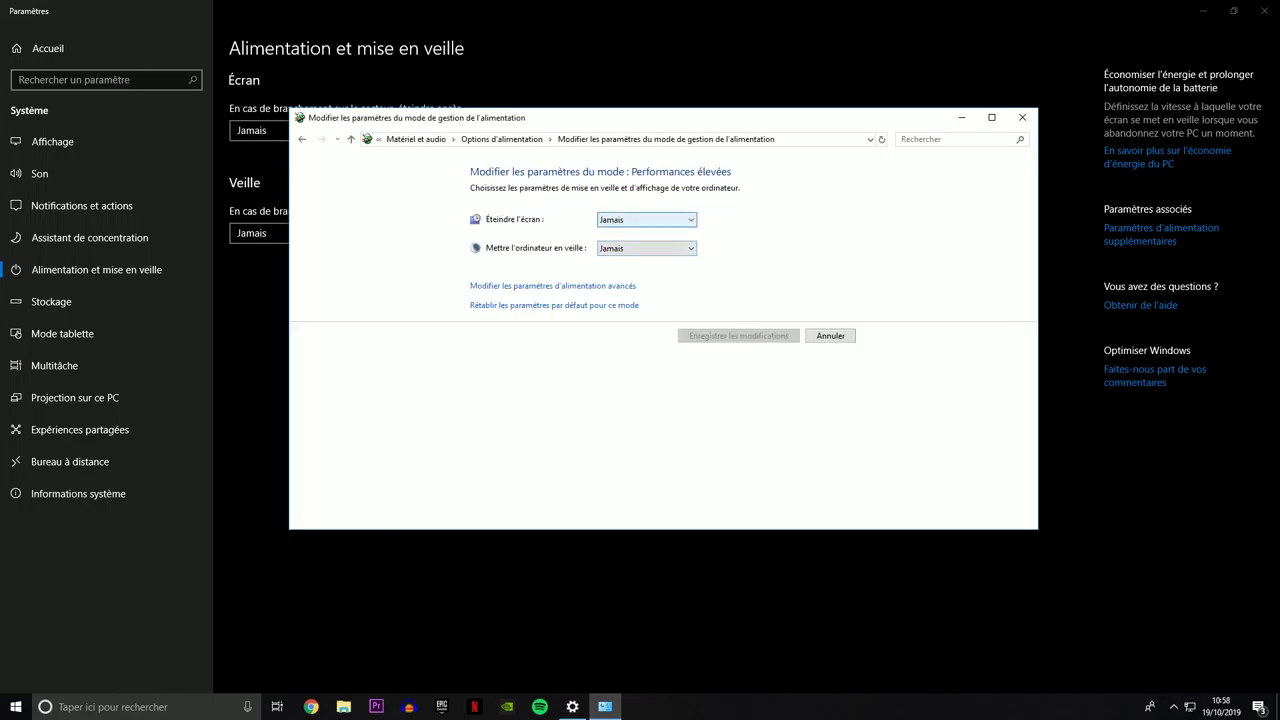
pyautogui.click(552, 286)
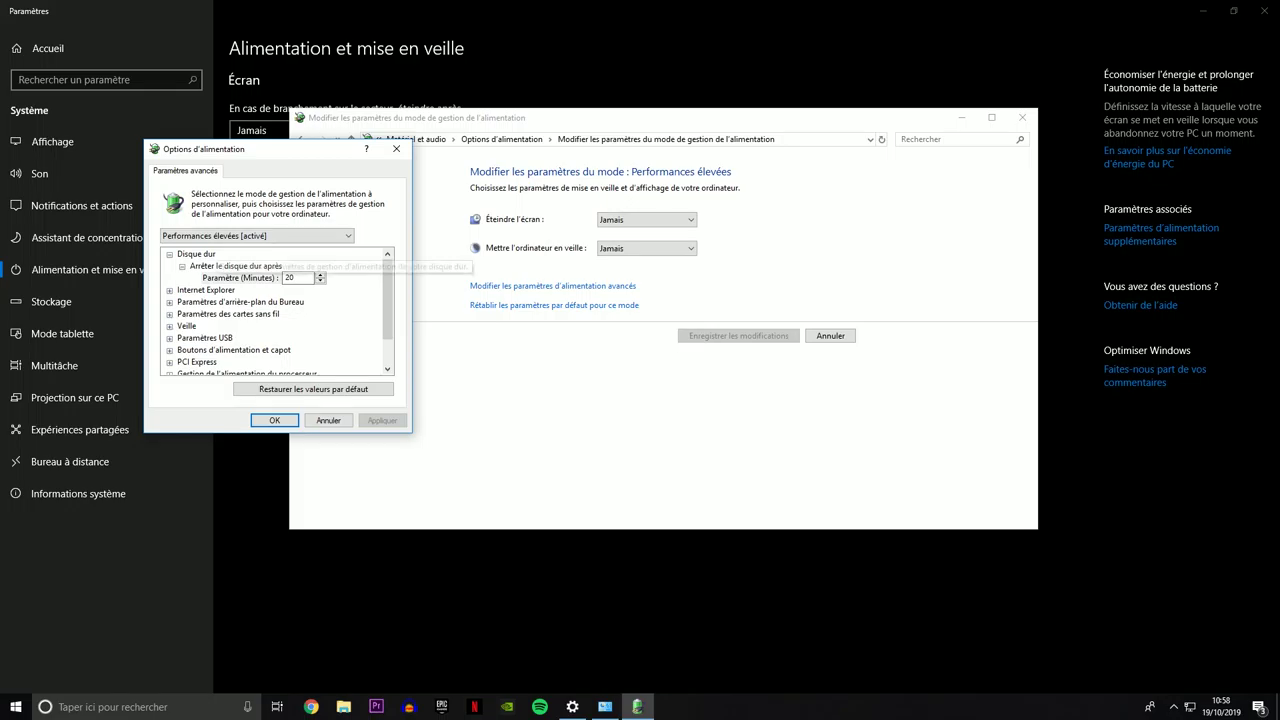
pyautogui.click(256, 235)
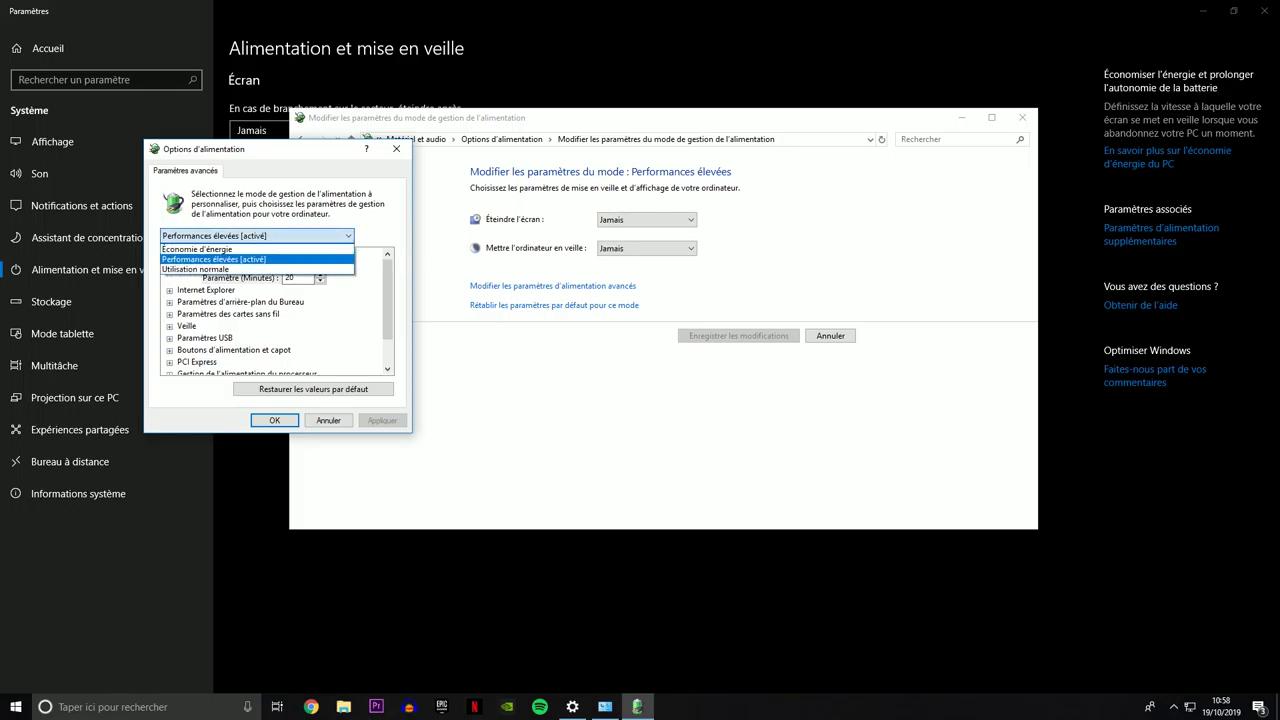
pyautogui.click(256, 246)
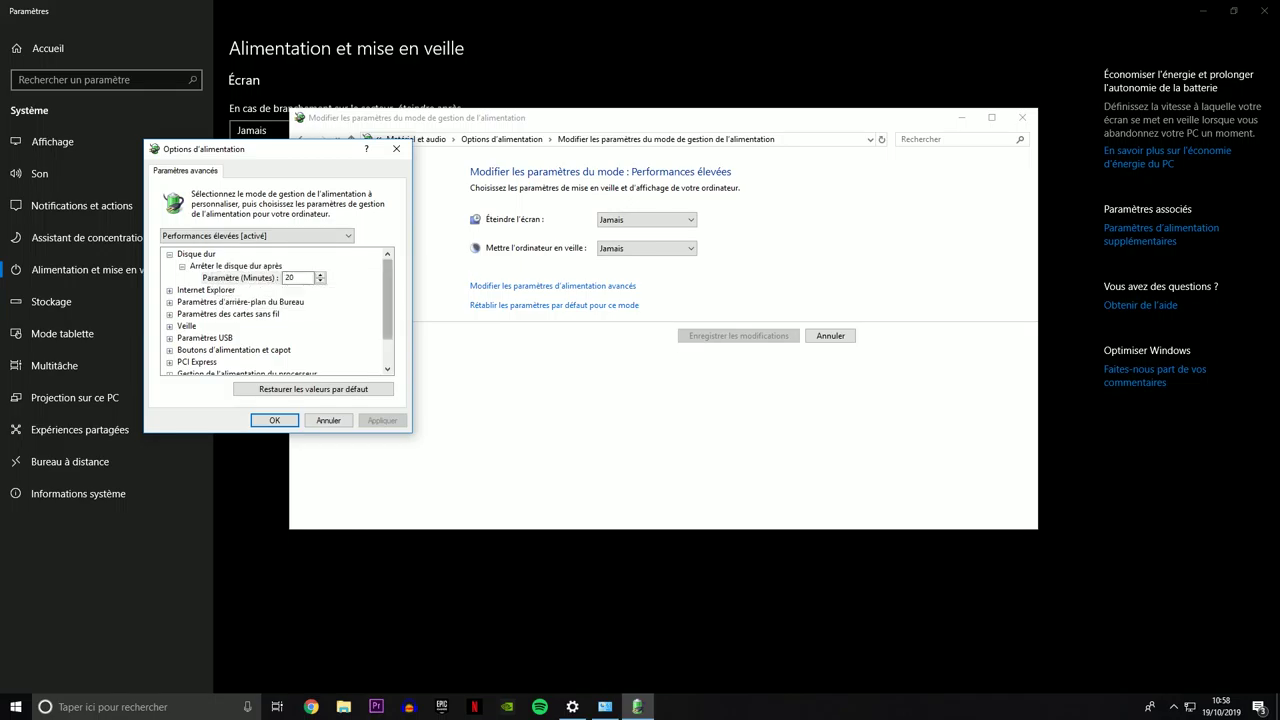
pyautogui.scroll(-1, 275, 310)
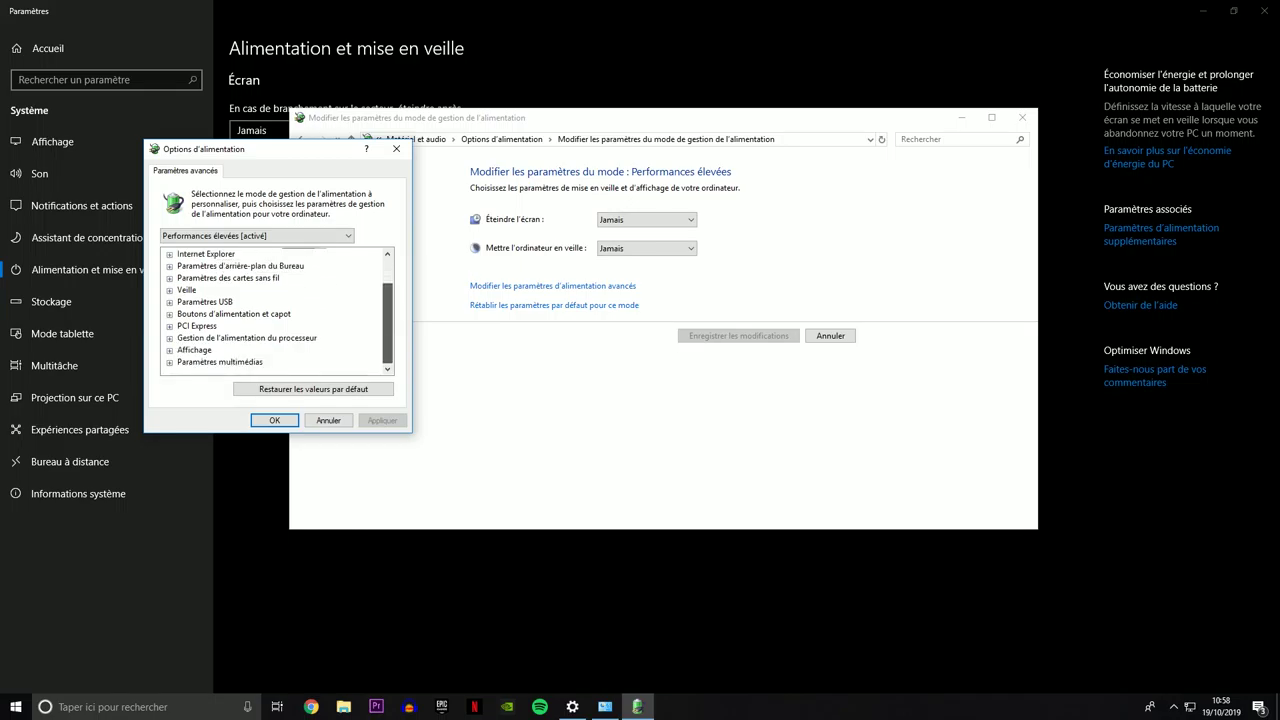
pyautogui.scroll(1, 275, 310)
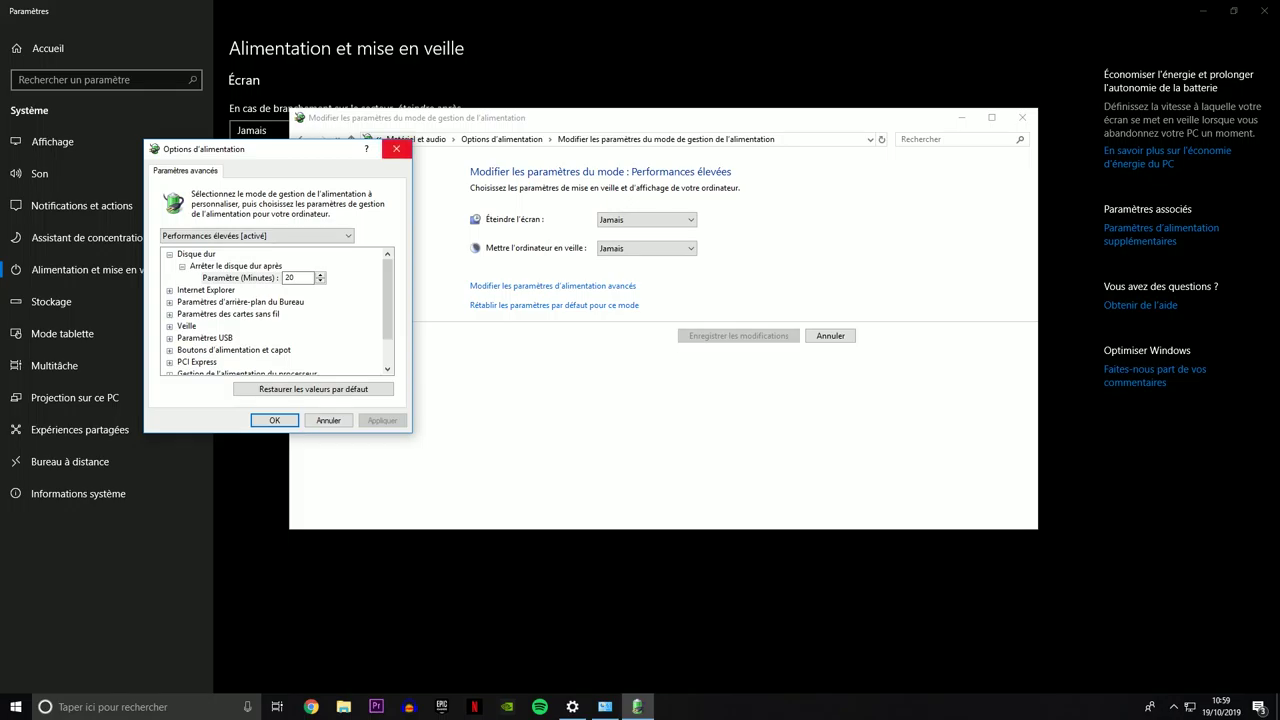
pyautogui.click(396, 149)
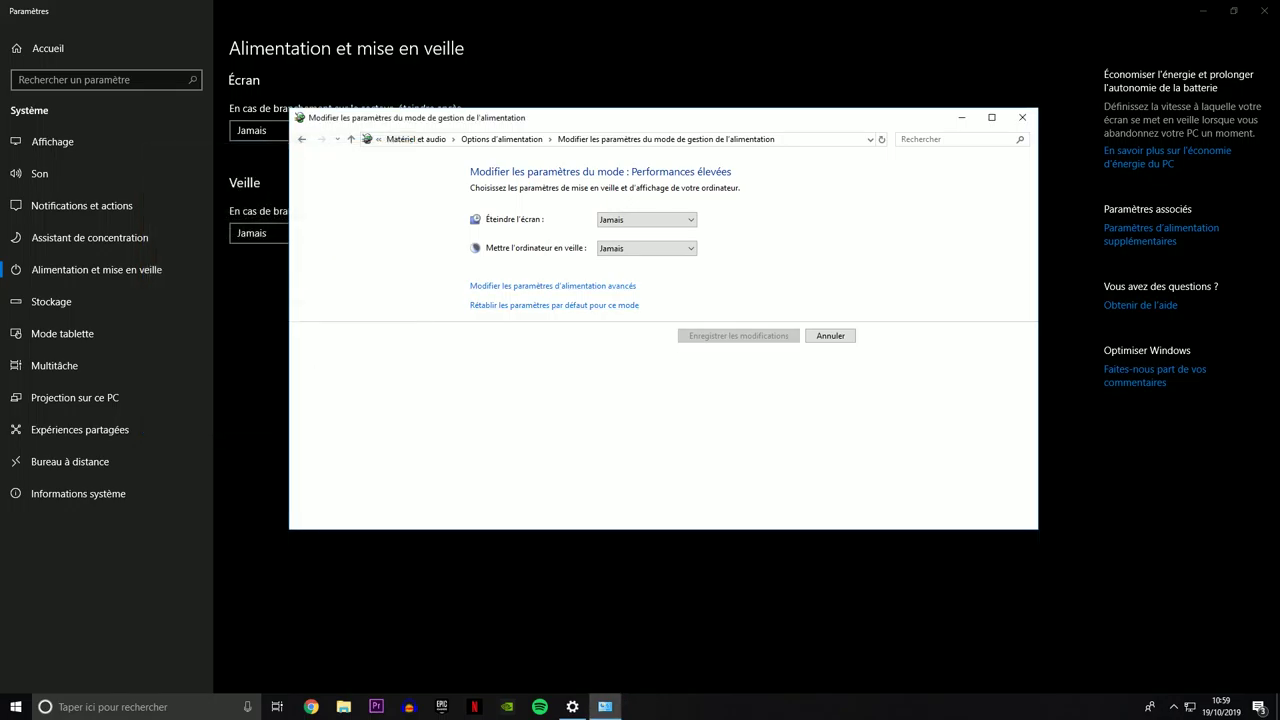
pyautogui.hotkey('alt', 'Left')
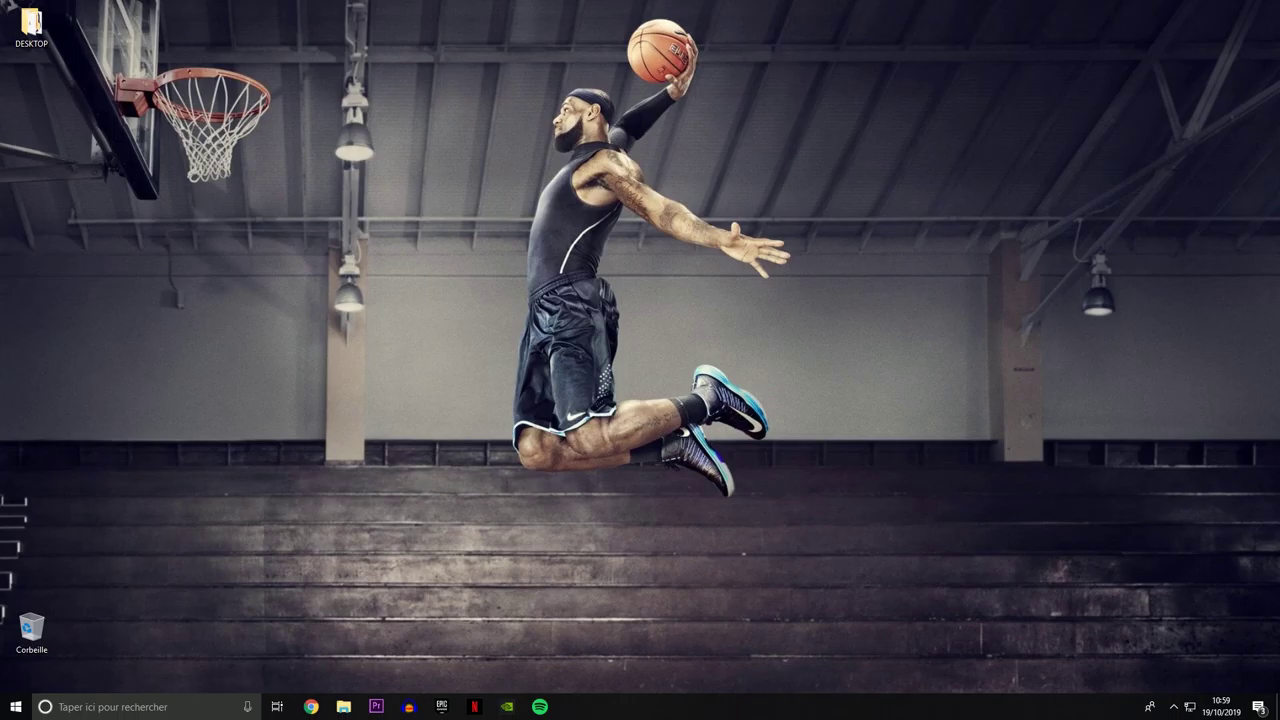
# Step: Open the properties of the local disk C: from Ce PC in File Explorer
pyautogui.click(343, 706)
pyautogui.click(205, 347)
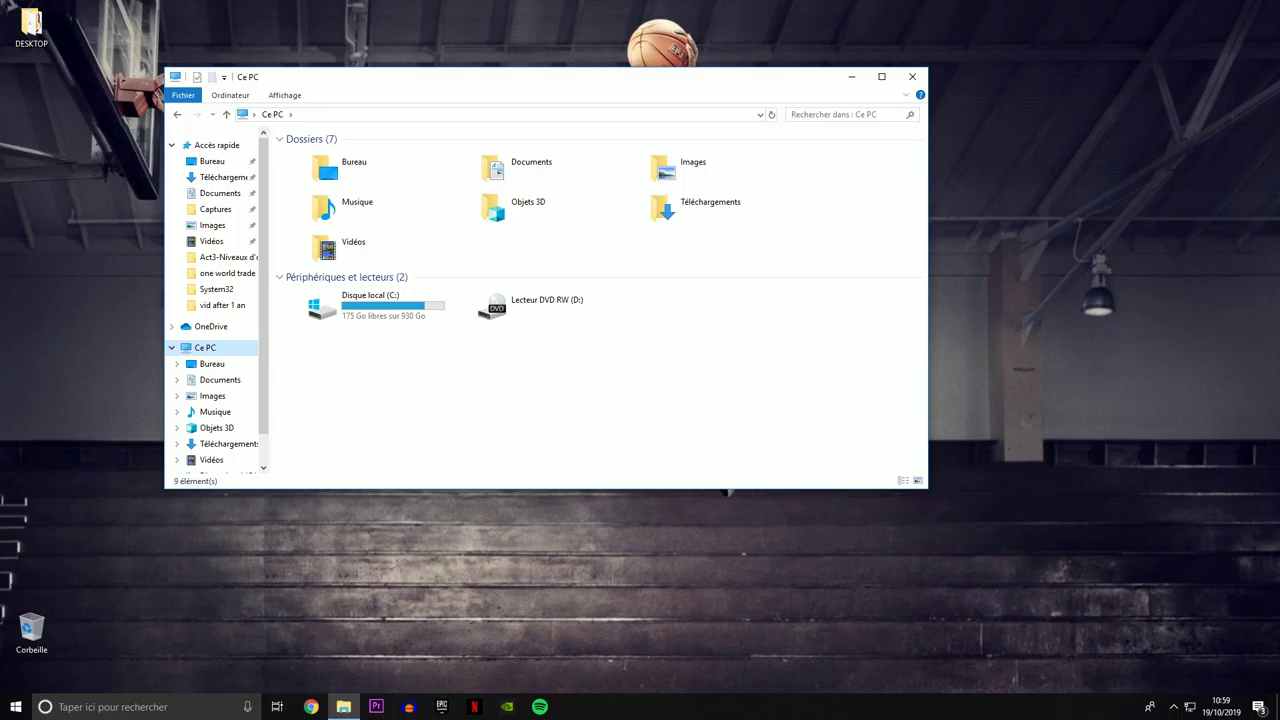
pyautogui.click(365, 305)
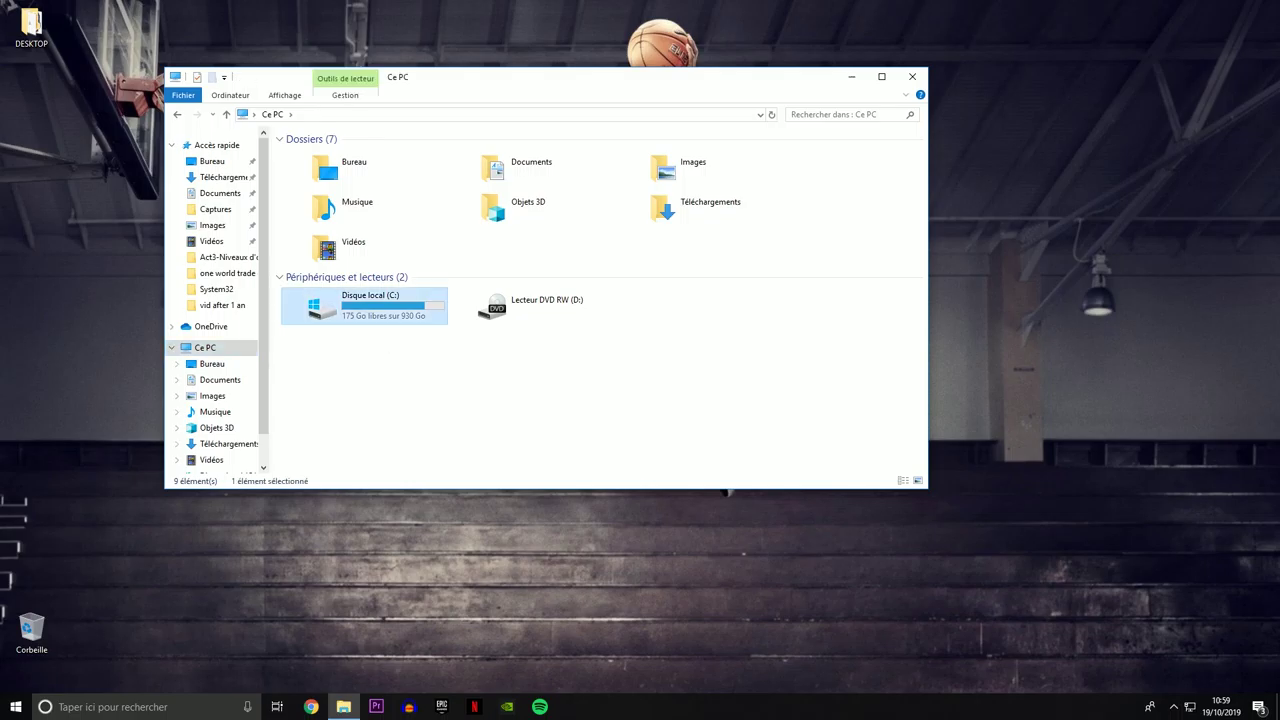
pyautogui.rightClick(385, 314)
pyautogui.click(425, 557)
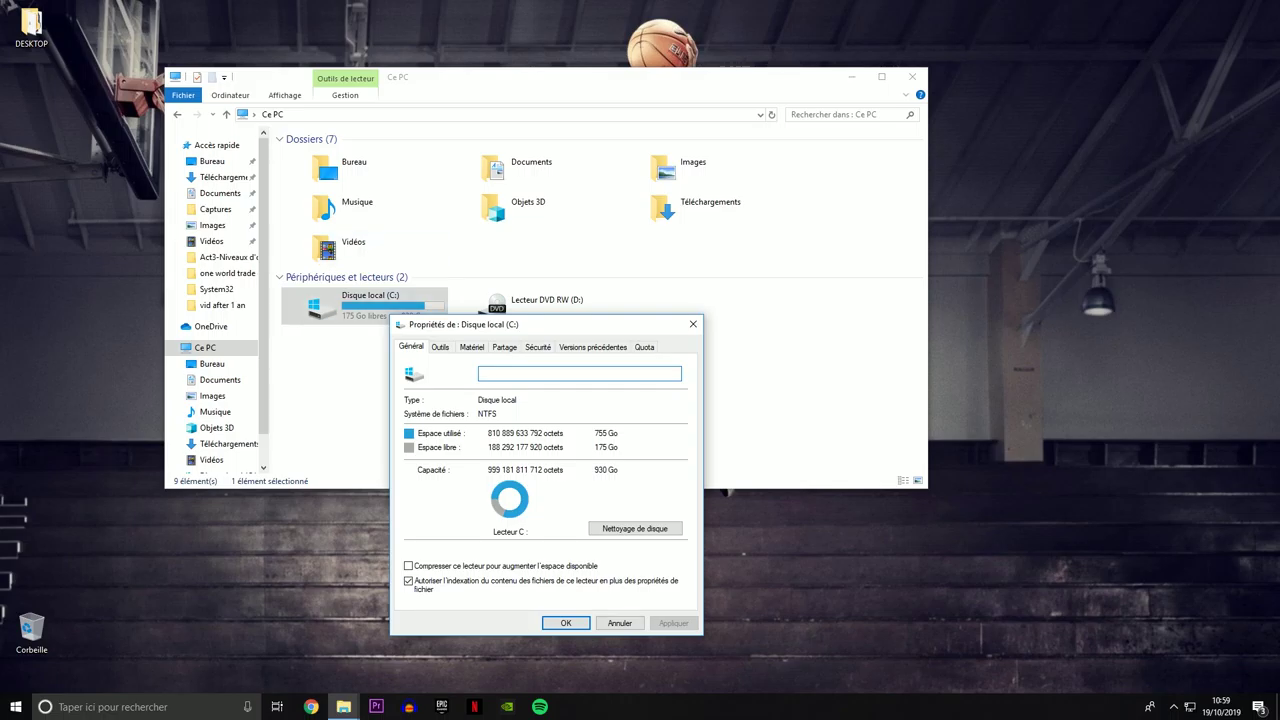
pyautogui.hotkey('ctrl', 'shift', 'Tab')
pyautogui.hotkey('ctrl', 'shift', 'Tab')
pyautogui.hotkey('ctrl', 'shift', 'Tab')
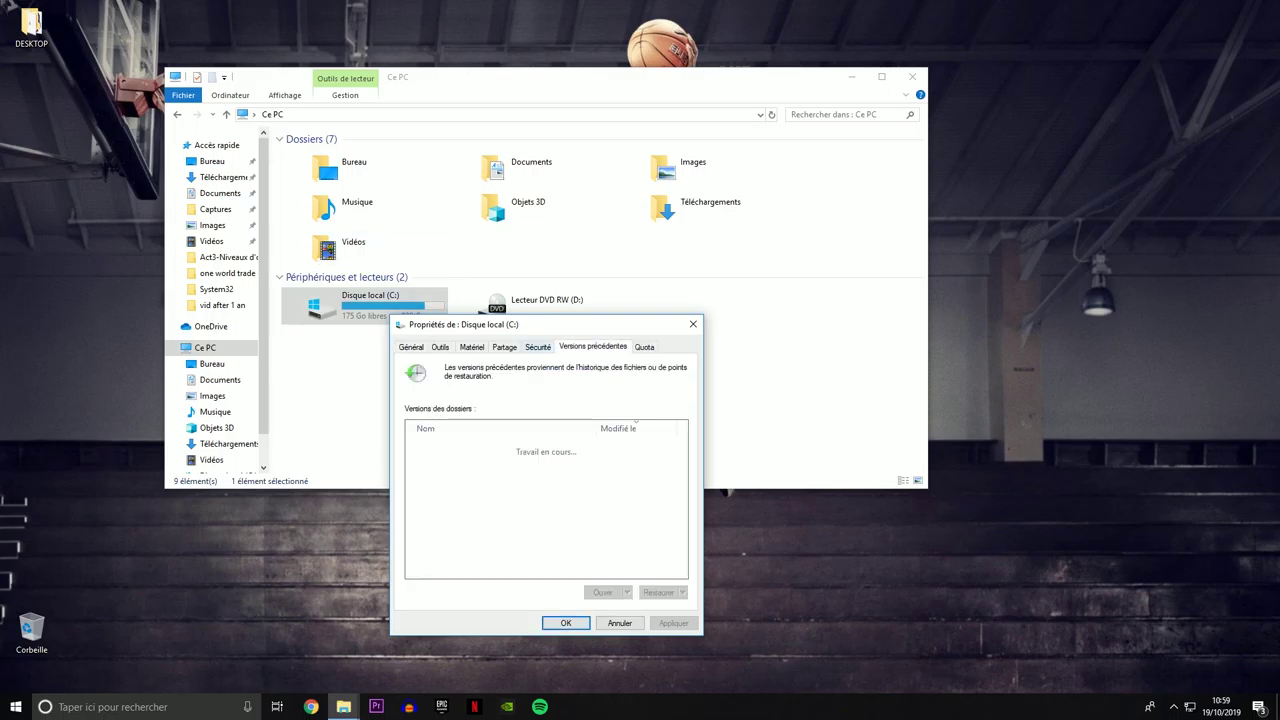
pyautogui.hotkey('ctrl', 'shift', 'Tab')
pyautogui.hotkey('ctrl', 'shift', 'Tab')
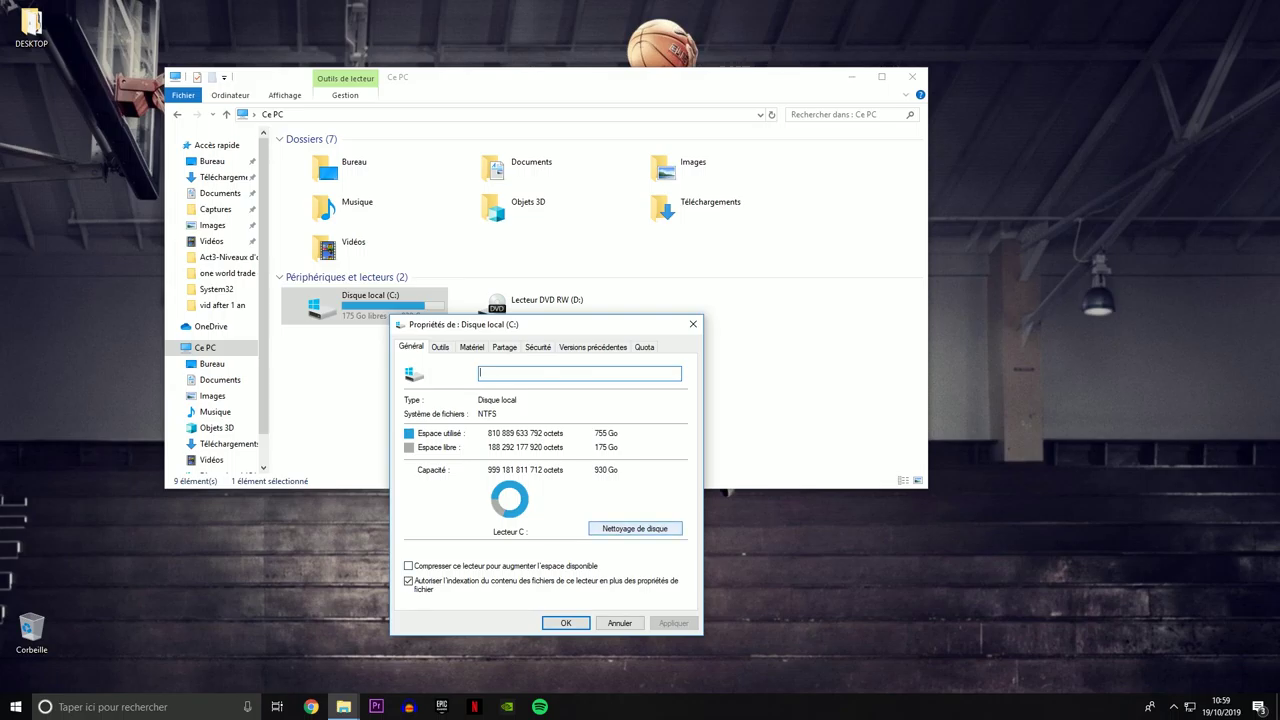
# Step: Start Nettoyage de disque for drive C: and review the categories of files offered for deletion
pyautogui.press('Tab')
pyautogui.press('space')
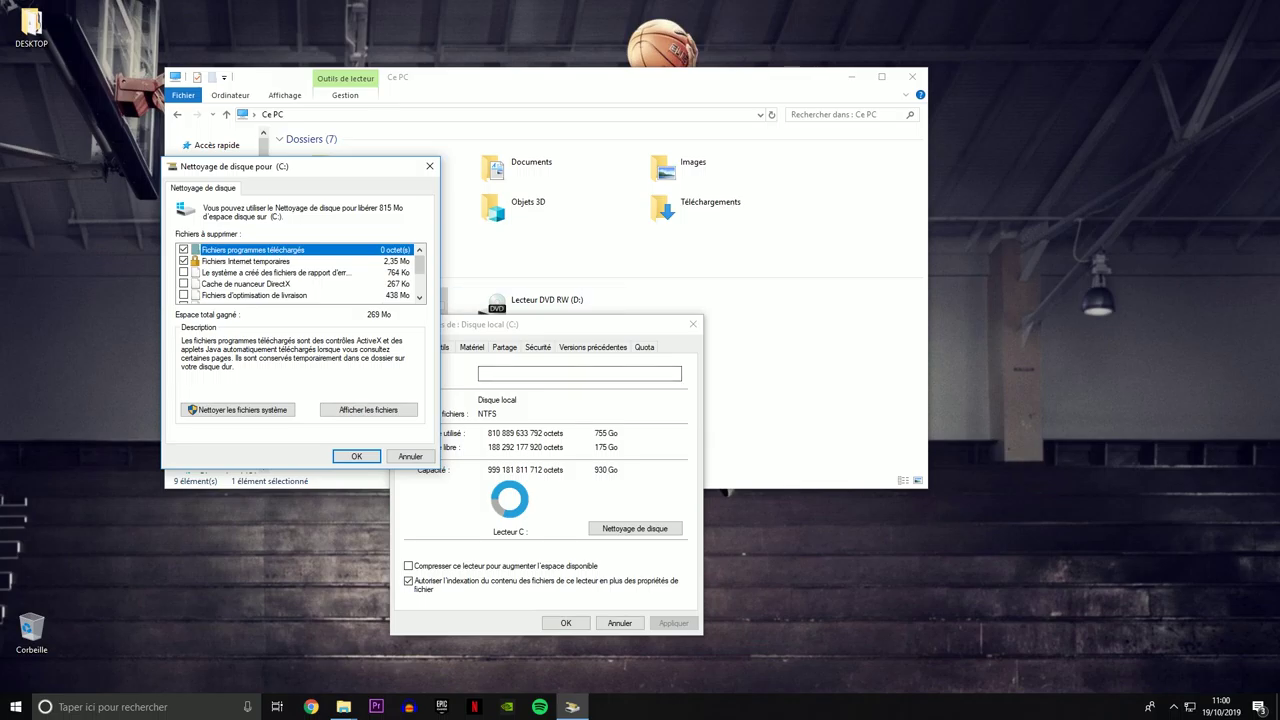
pyautogui.scroll(-3, 300, 272)
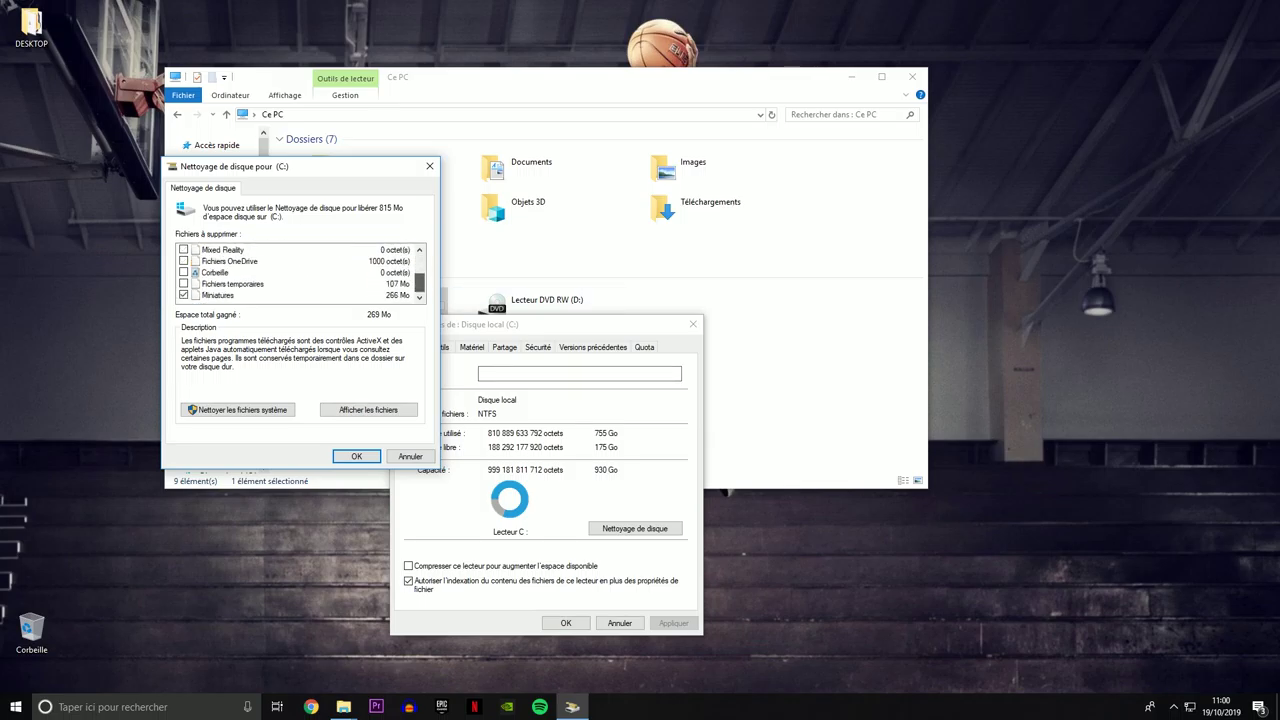
pyautogui.scroll(3, 300, 272)
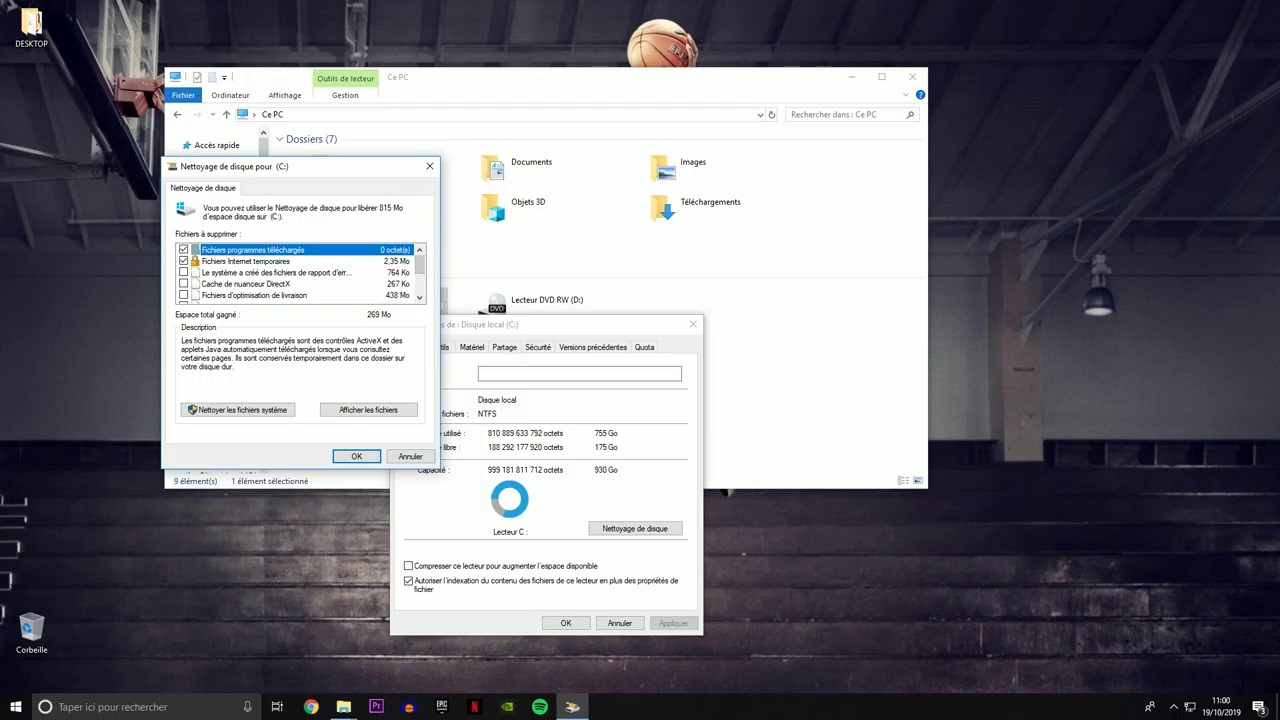
# Step: Include all remaining file categories in the cleanup, such as the DirectX shader cache, delivery optimization files, Corbeille and Fichiers temporaires
pyautogui.click(246, 284)
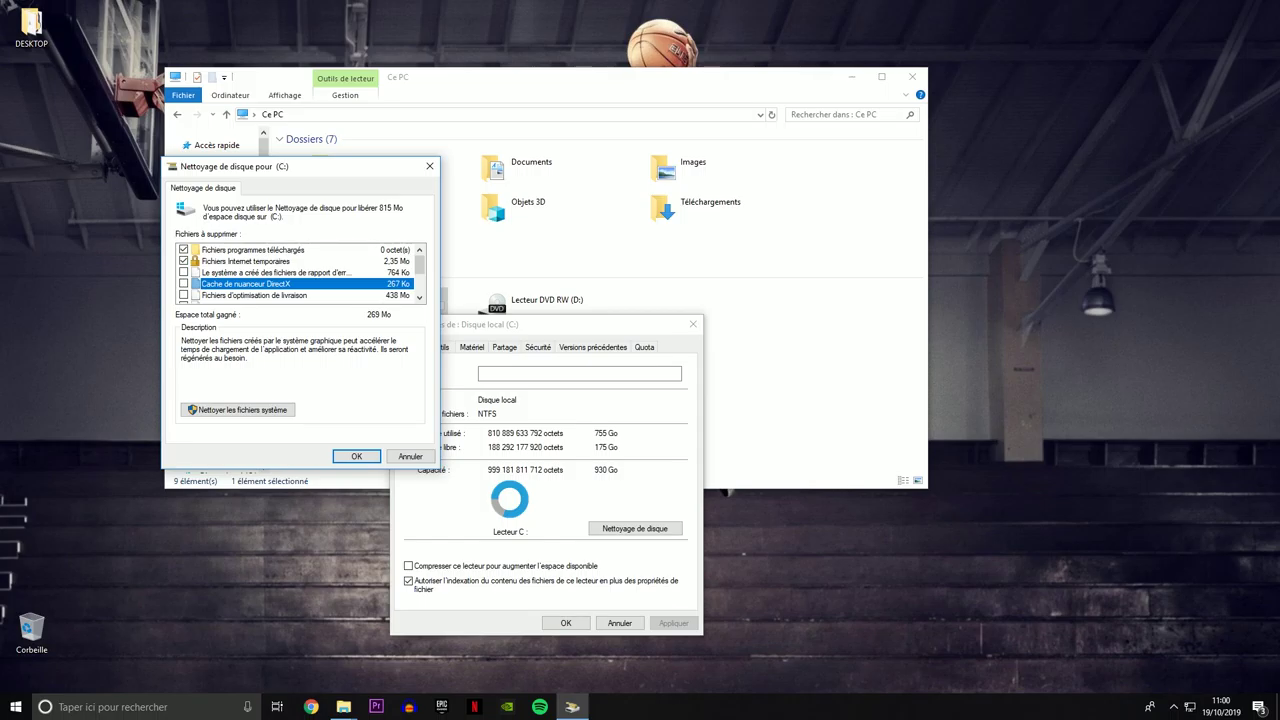
pyautogui.scroll(-1, 300, 272)
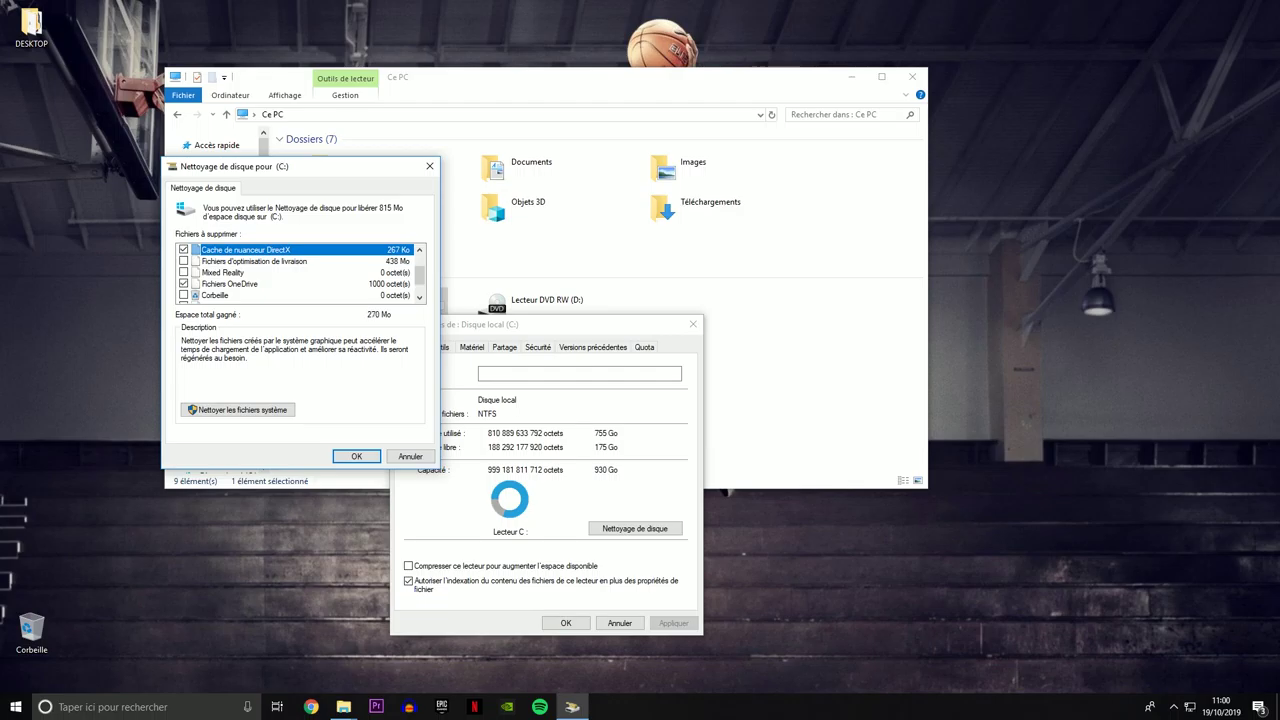
pyautogui.click(183, 261)
pyautogui.scroll(-1, 300, 272)
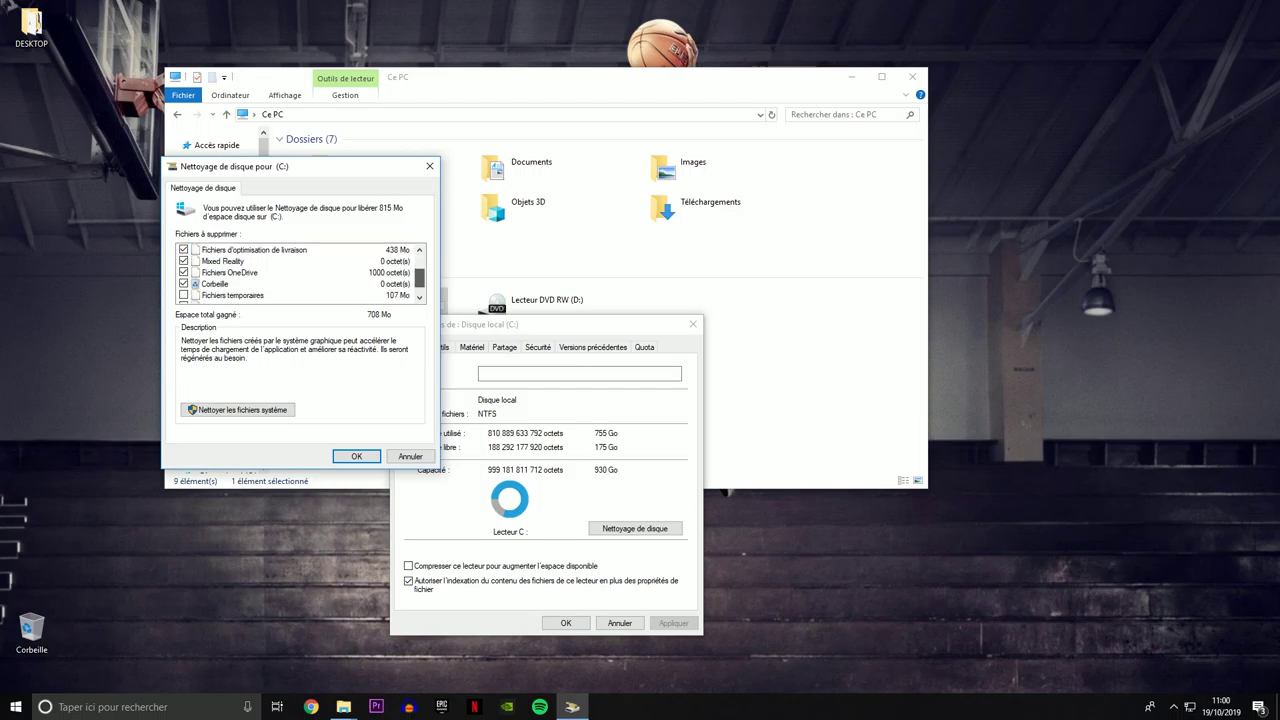
pyautogui.scroll(-1, 300, 272)
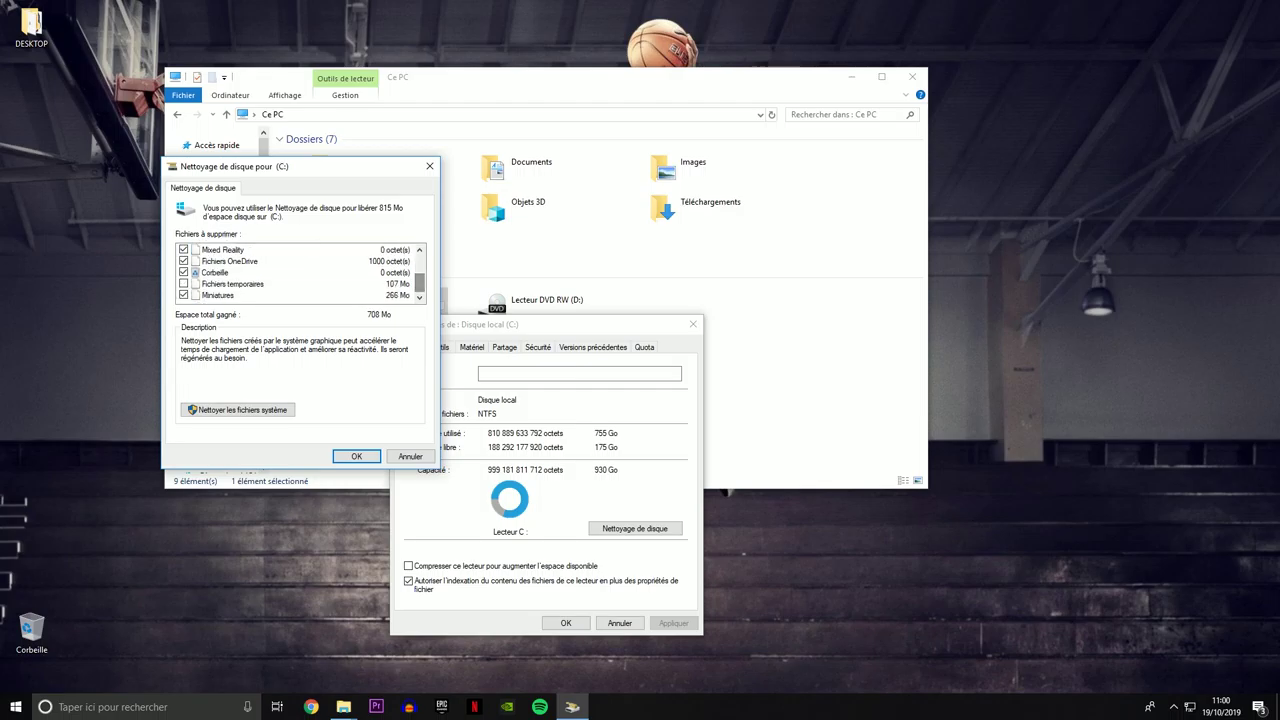
pyautogui.click(183, 284)
# Step: Run the cleanup with permanent deletion of the chosen files, and close the disk properties and the Ce PC window
pyautogui.click(356, 456)
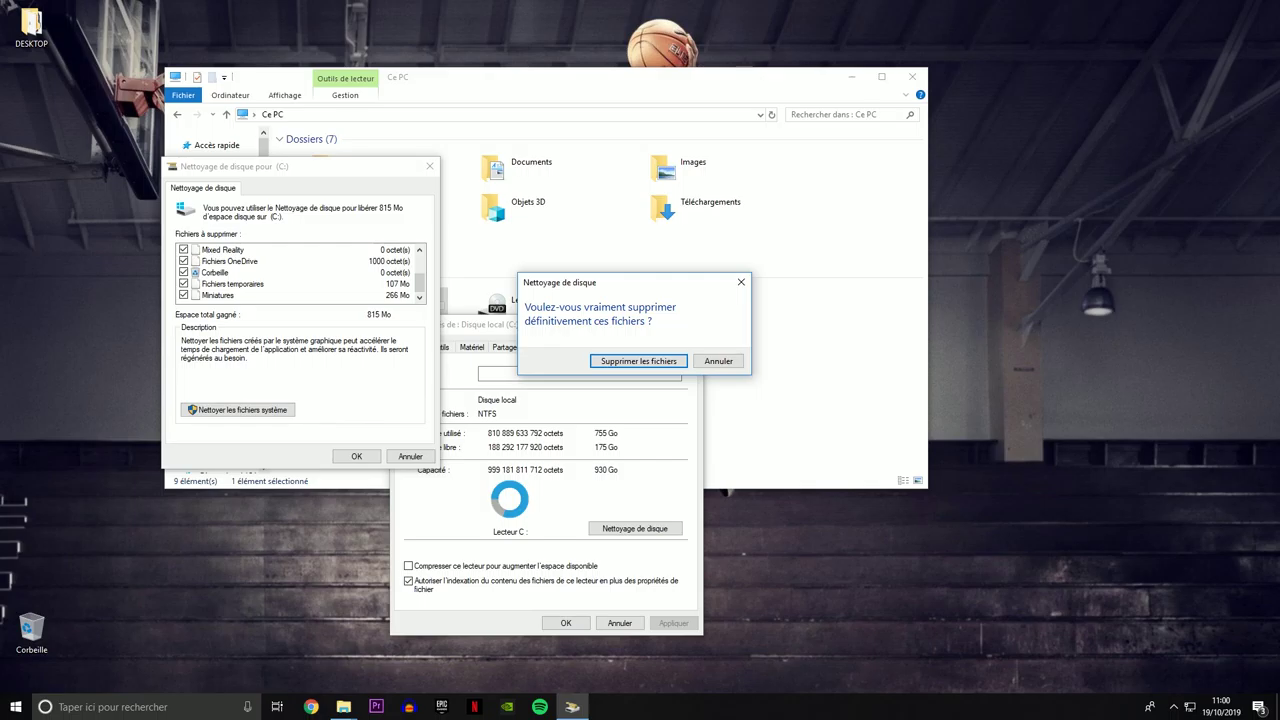
pyautogui.press('Return')
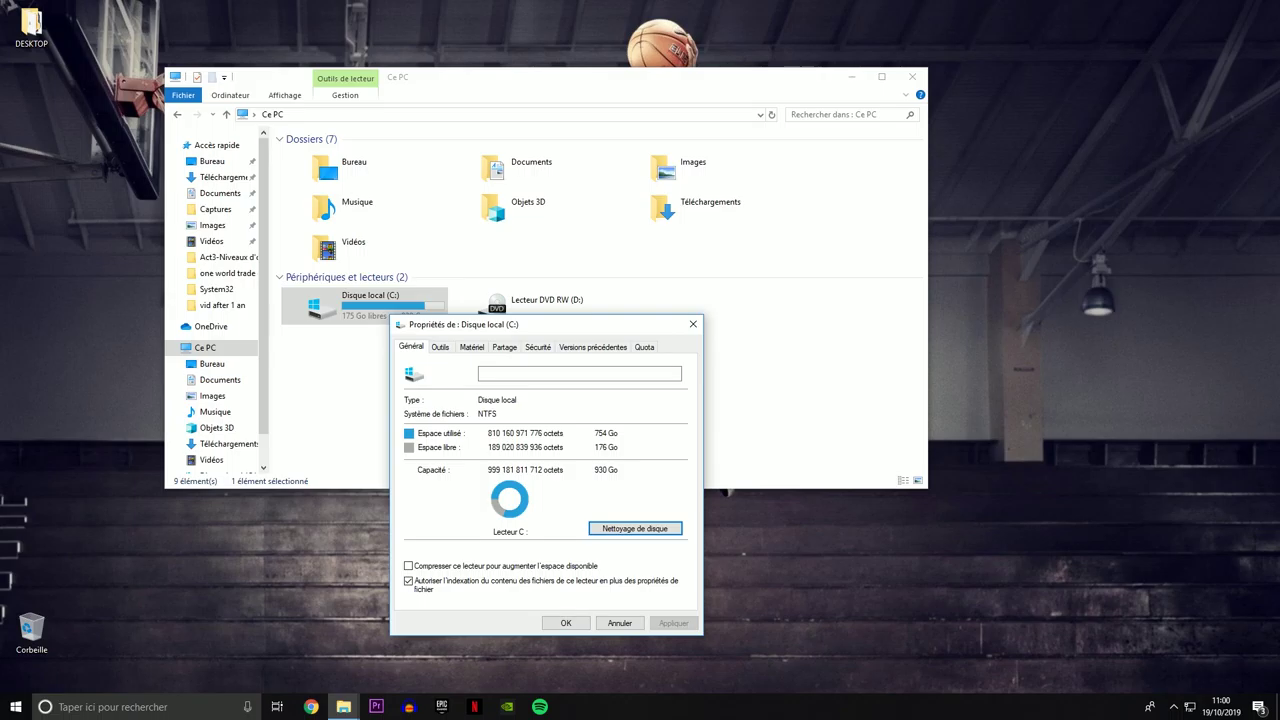
pyautogui.click(693, 324)
pyautogui.click(912, 76)
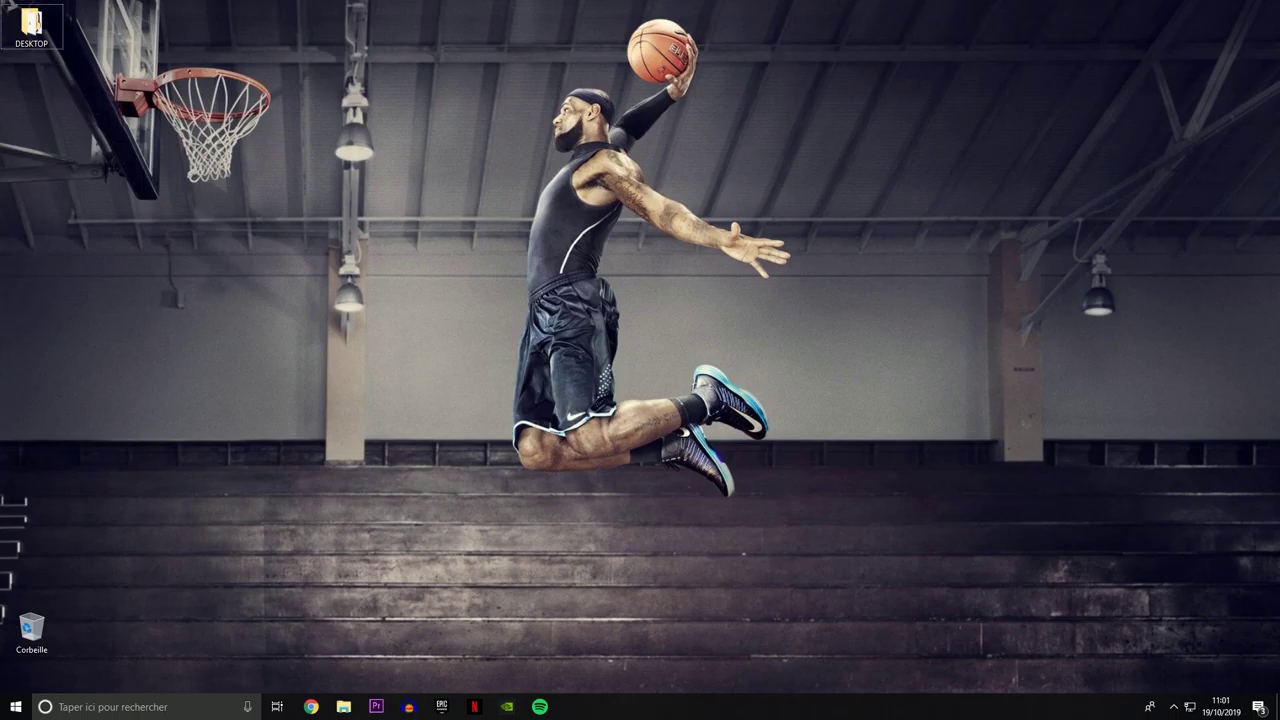
# Step: Open the user's temporary files folder by running %temp% from the Exécuter dialog
pyautogui.press('super')
pyautogui.press('super')
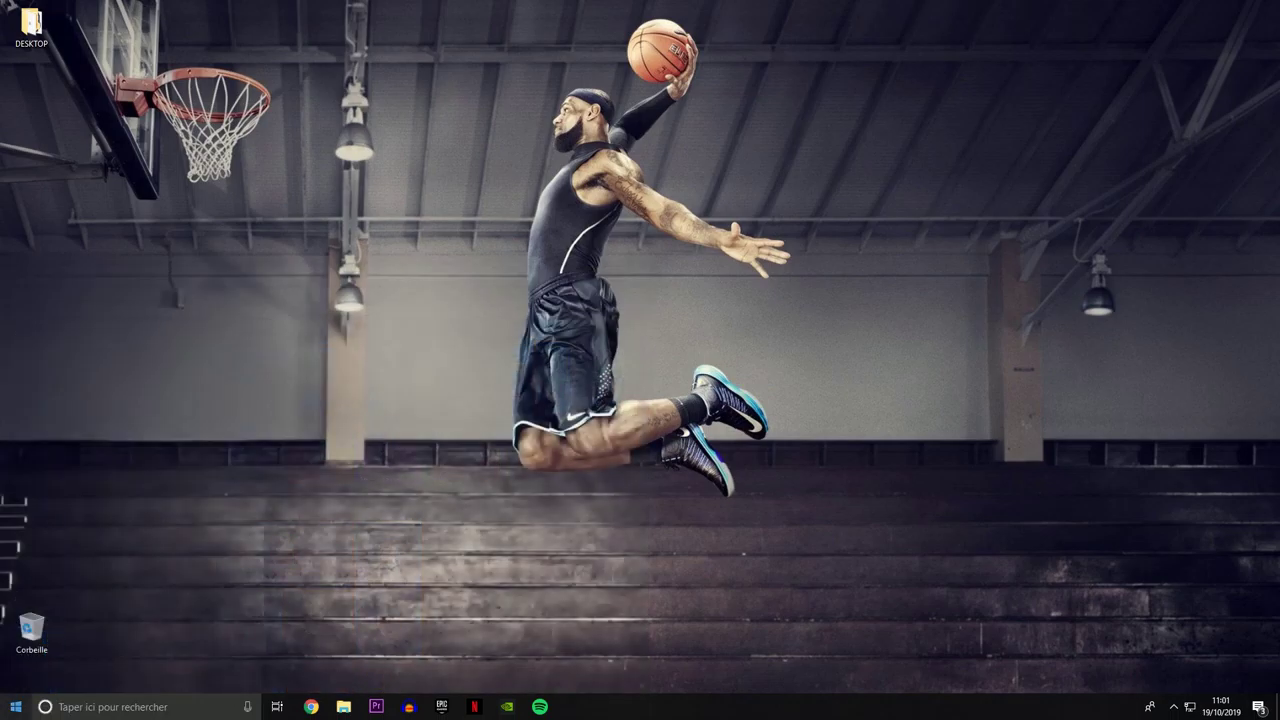
pyautogui.press('super+x')
pyautogui.press('Up')
pyautogui.press('Up')
pyautogui.press('Up')
pyautogui.press('Return')
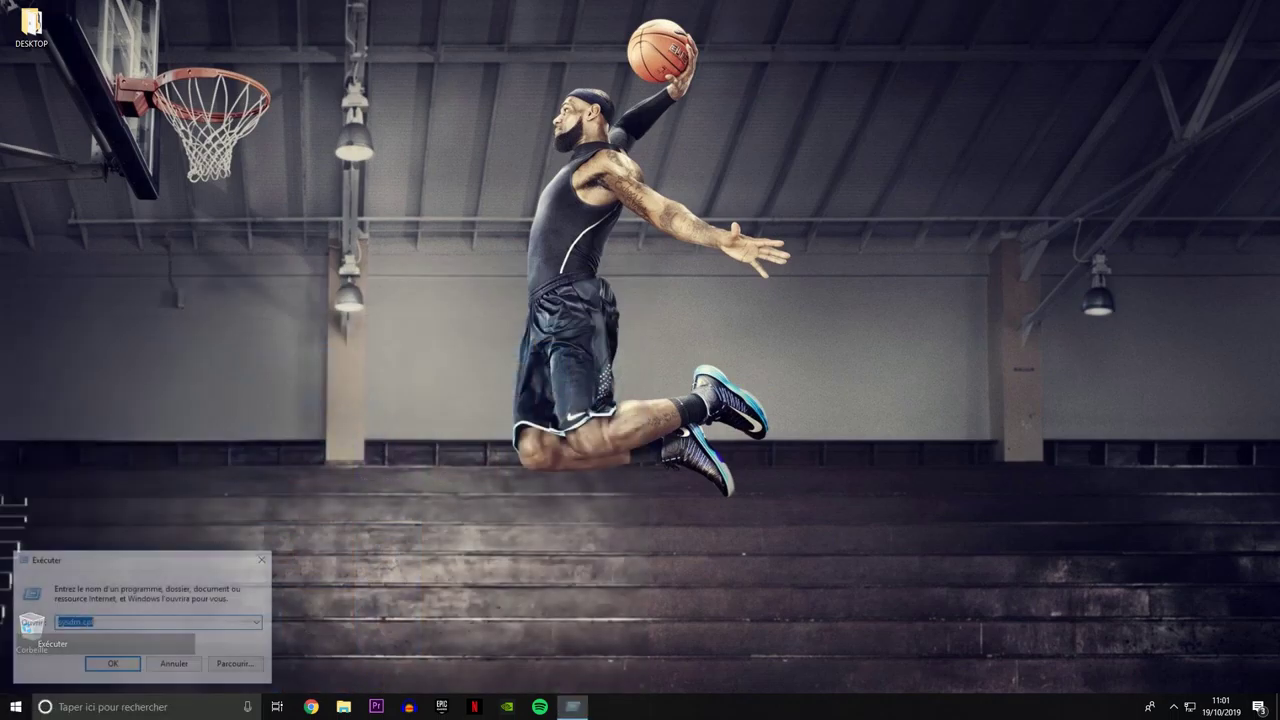
pyautogui.press('BackSpace')
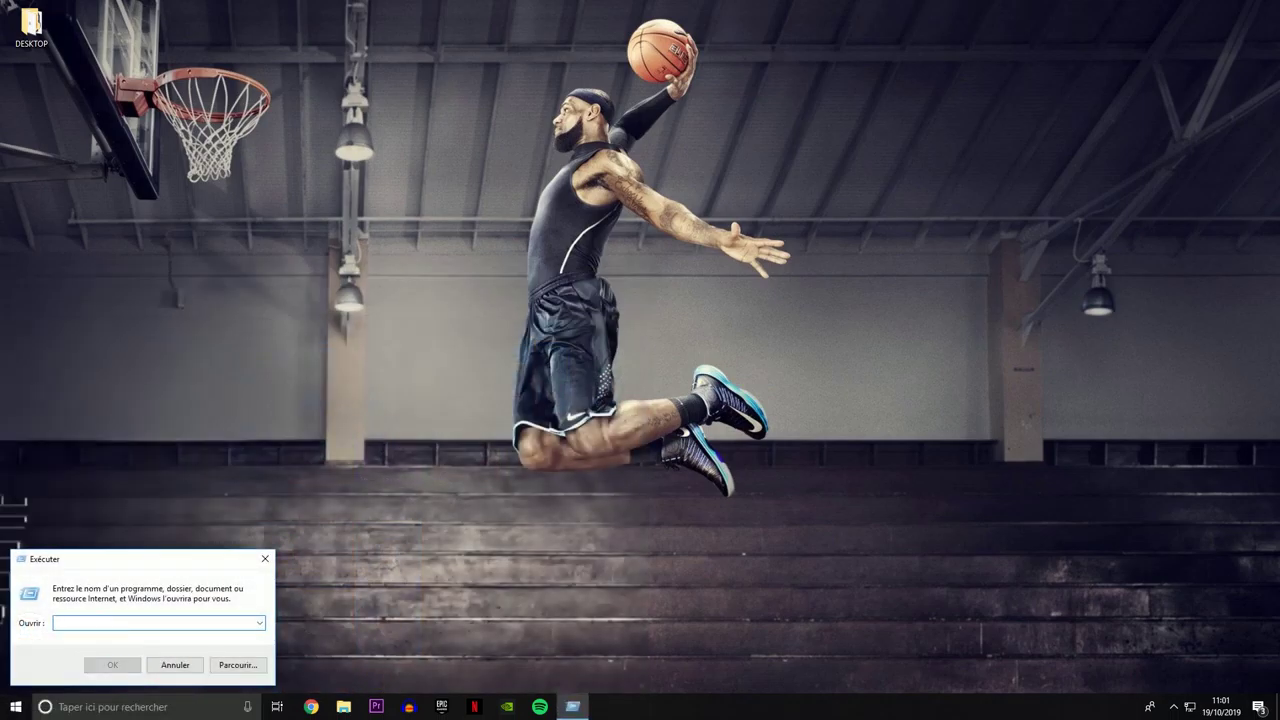
pyautogui.write('%')
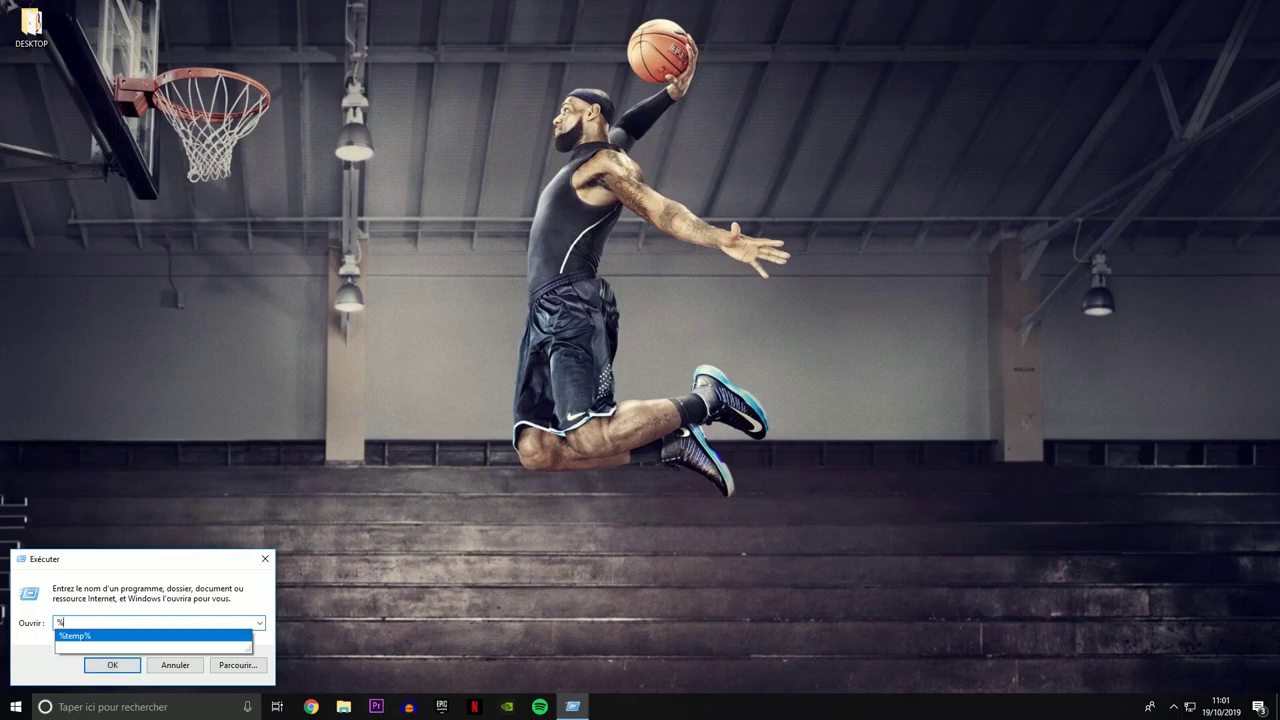
pyautogui.click(75, 635)
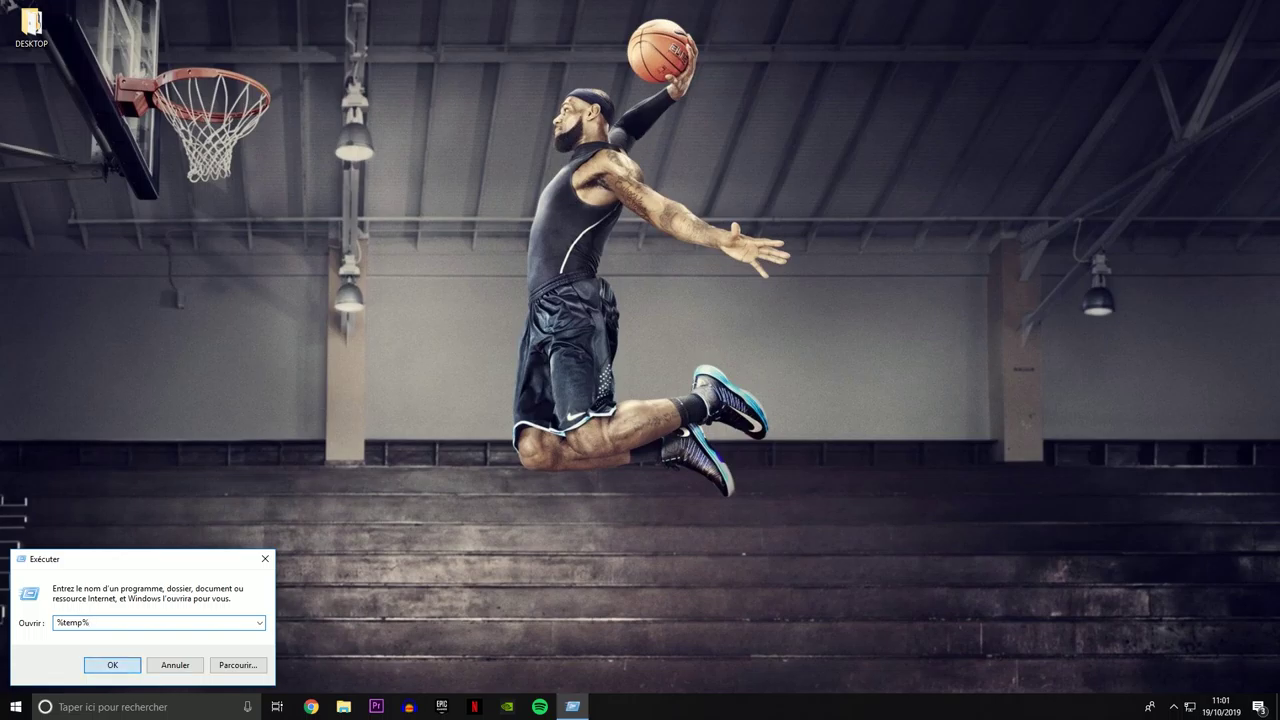
pyautogui.press('Return')
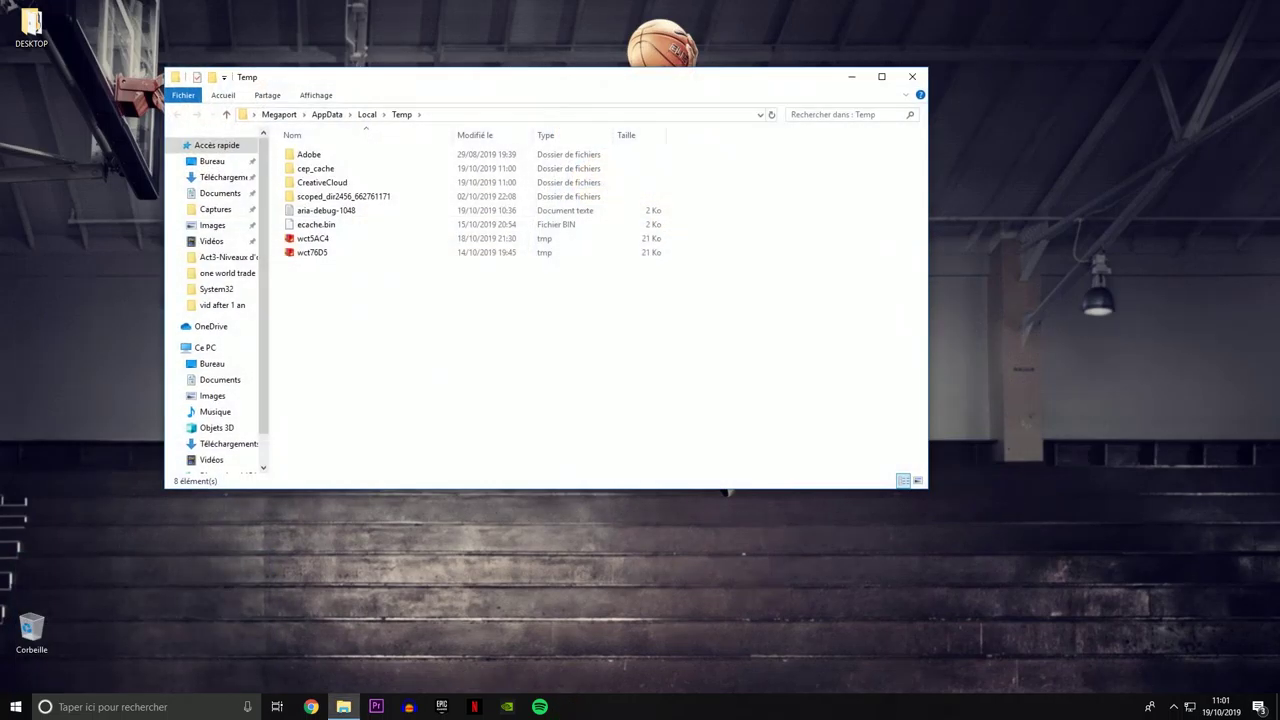
# Step: Delete everything in the user's Temp folder and close its window
pyautogui.moveTo(625, 380); pyautogui.dragTo(574, 143)
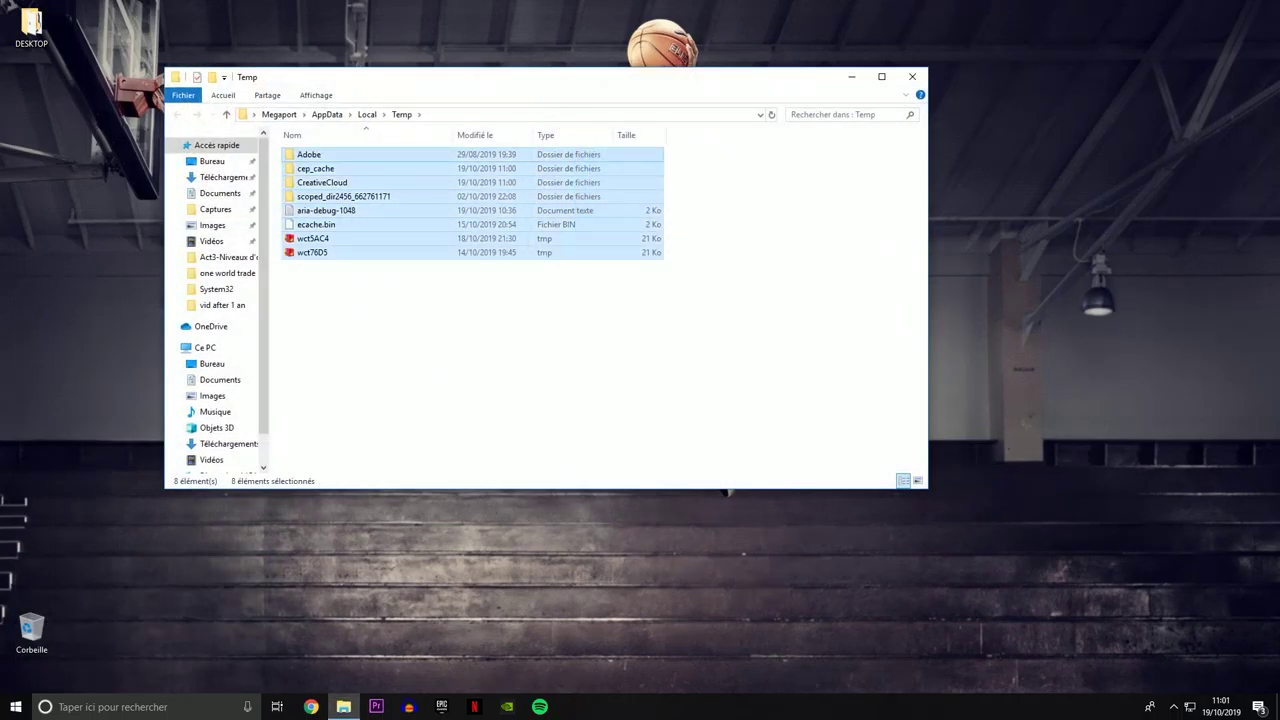
pyautogui.press('Delete')
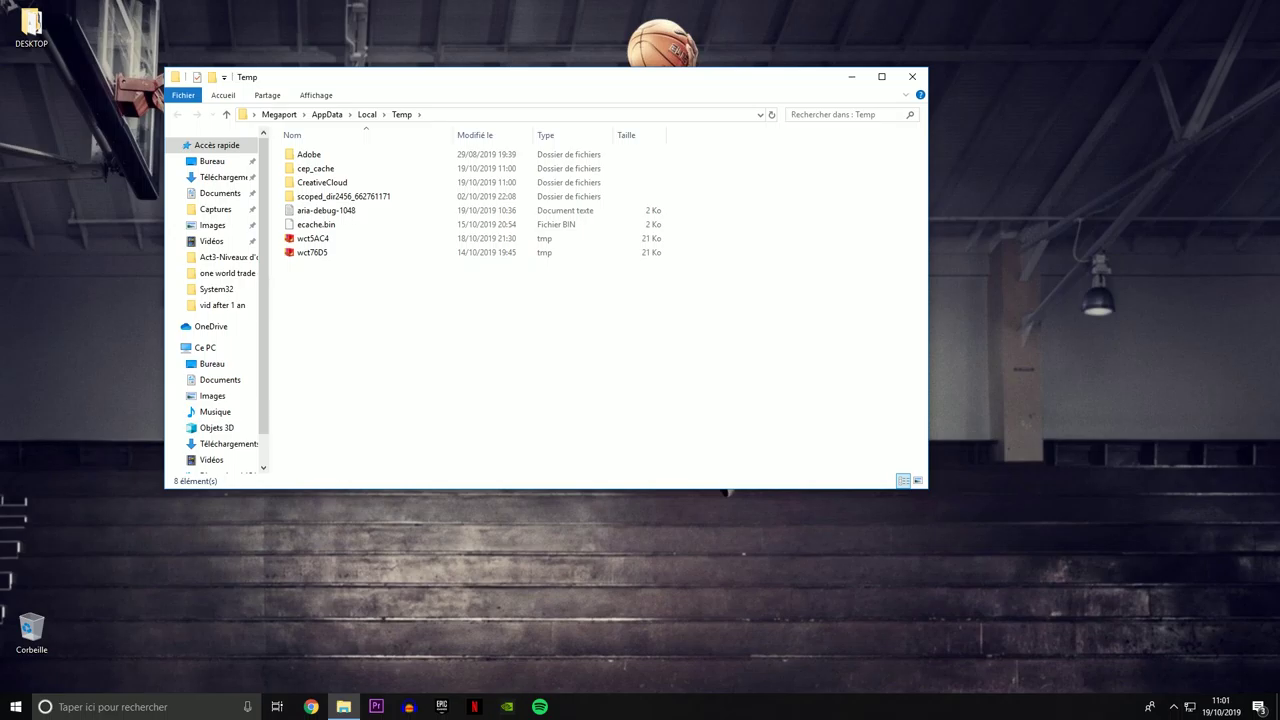
pyautogui.hotkey('ctrl', 'a')
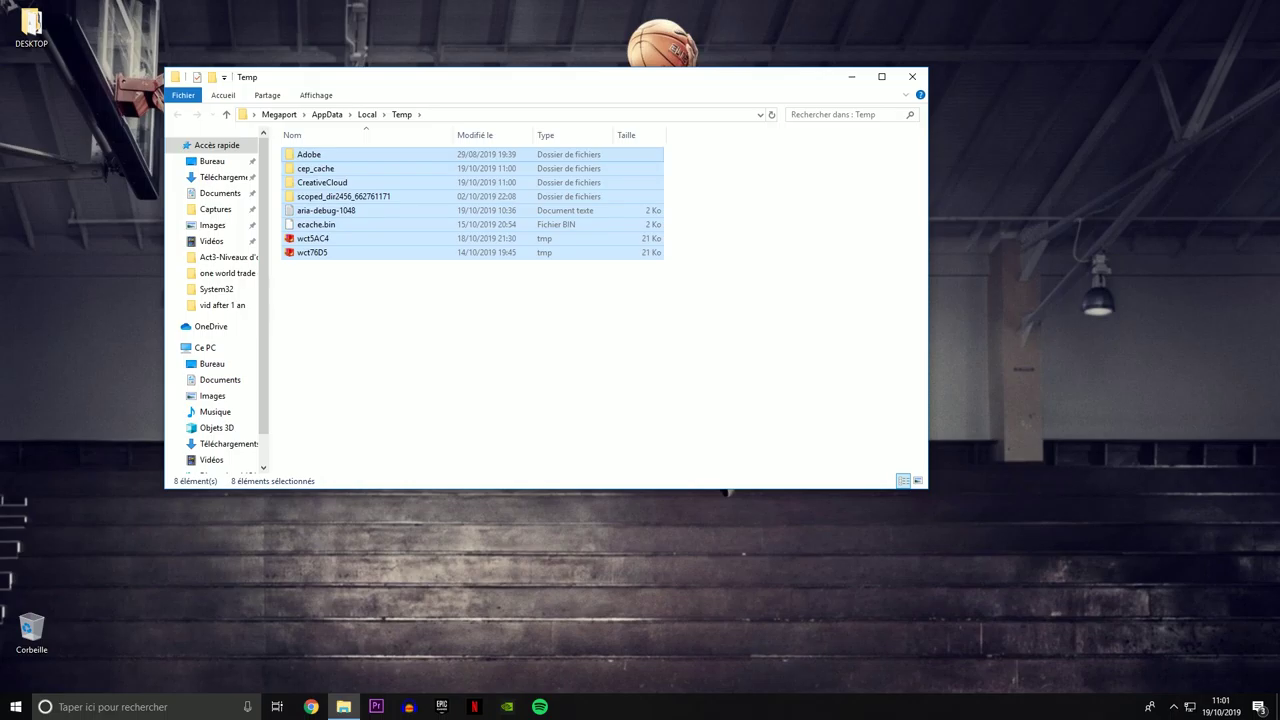
pyautogui.press('Delete')
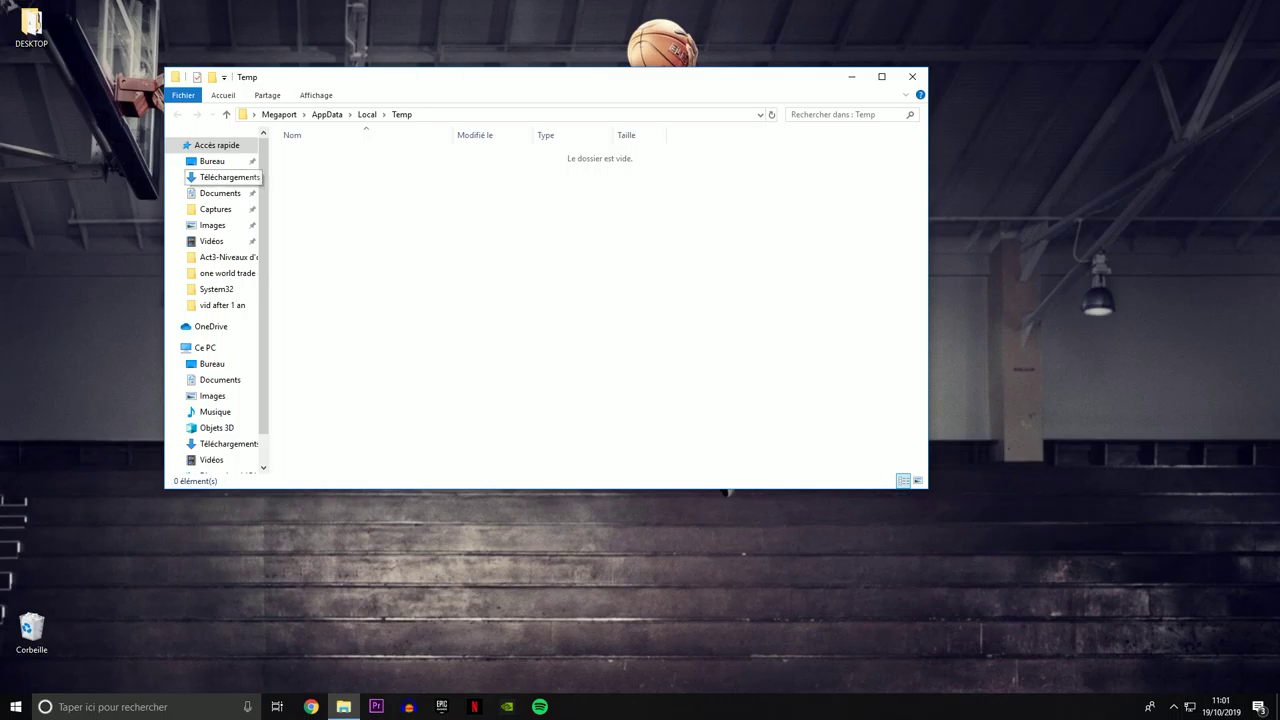
pyautogui.click(912, 76)
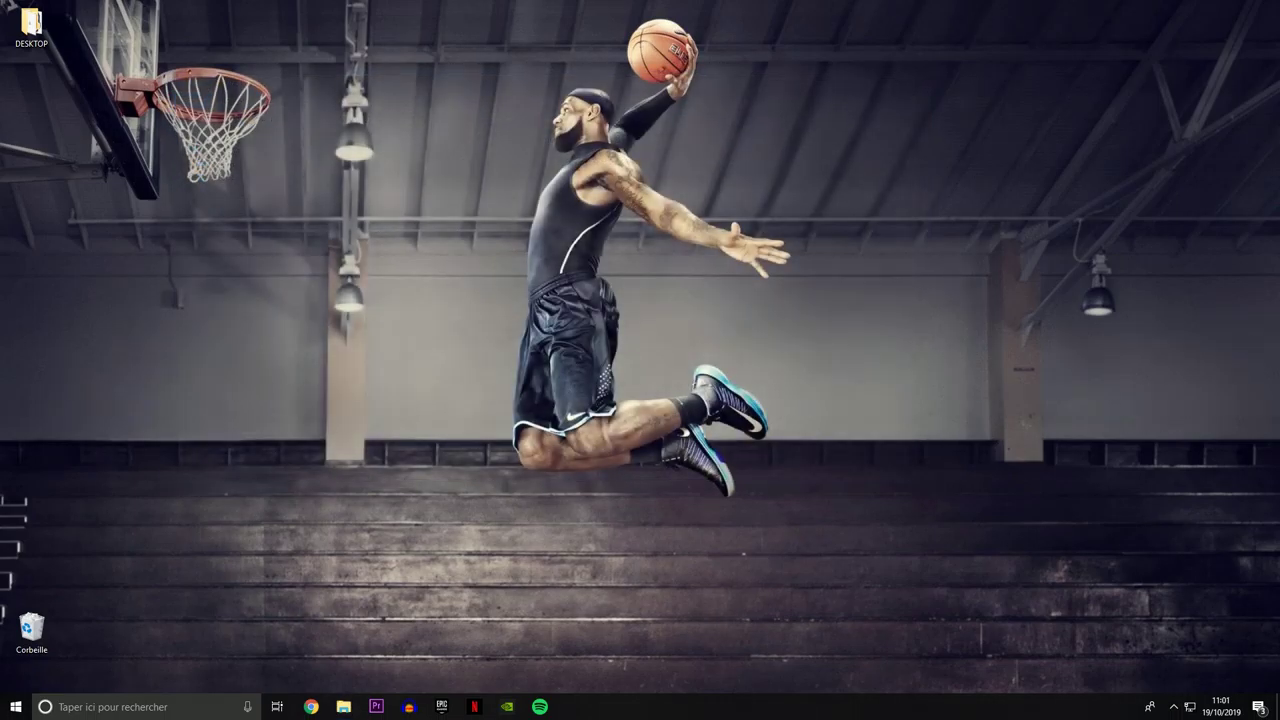
# Step: Open the Windows Temp folder by running temp, without the percent signs, from the Exécuter dialog
pyautogui.press('super+r')
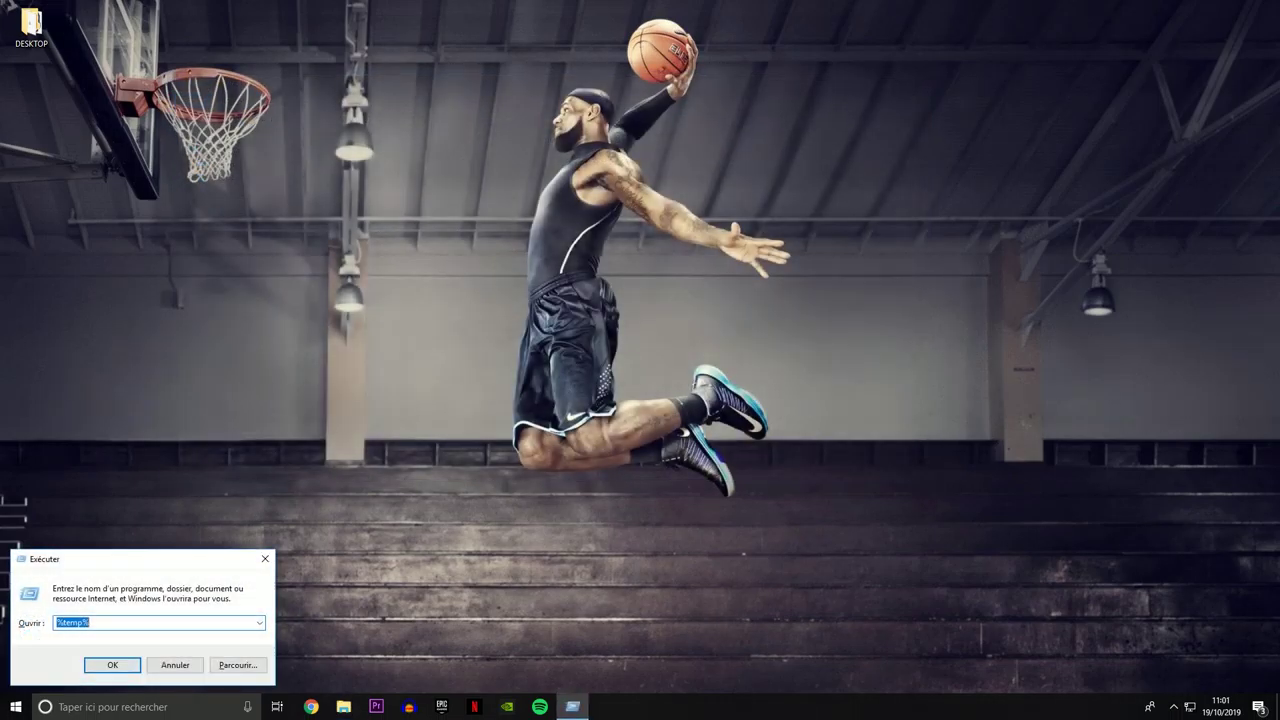
pyautogui.press('End')
pyautogui.press('BackSpace')
pyautogui.press('Home')
pyautogui.press('Delete')
pyautogui.press('Return')
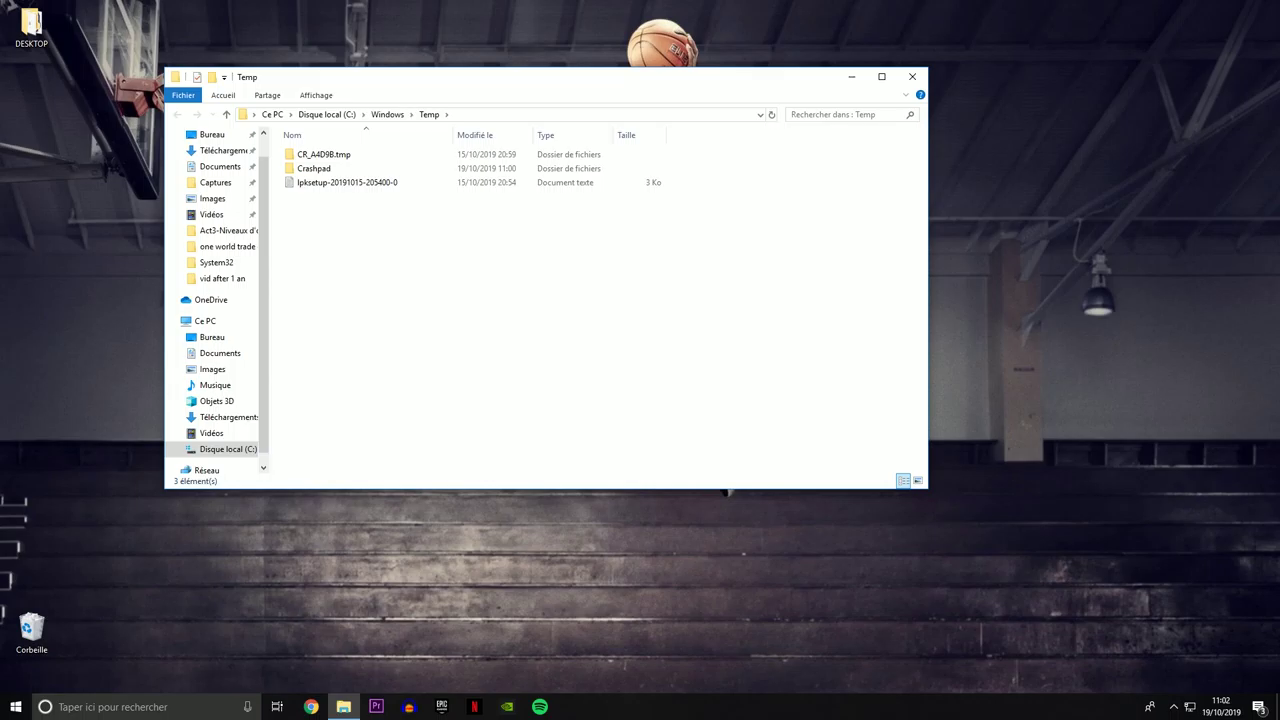
# Step: Delete all items in the Windows Temp folder, skipping those that require administrator rights, and close the window
pyautogui.hotkey('ctrl', 'a')
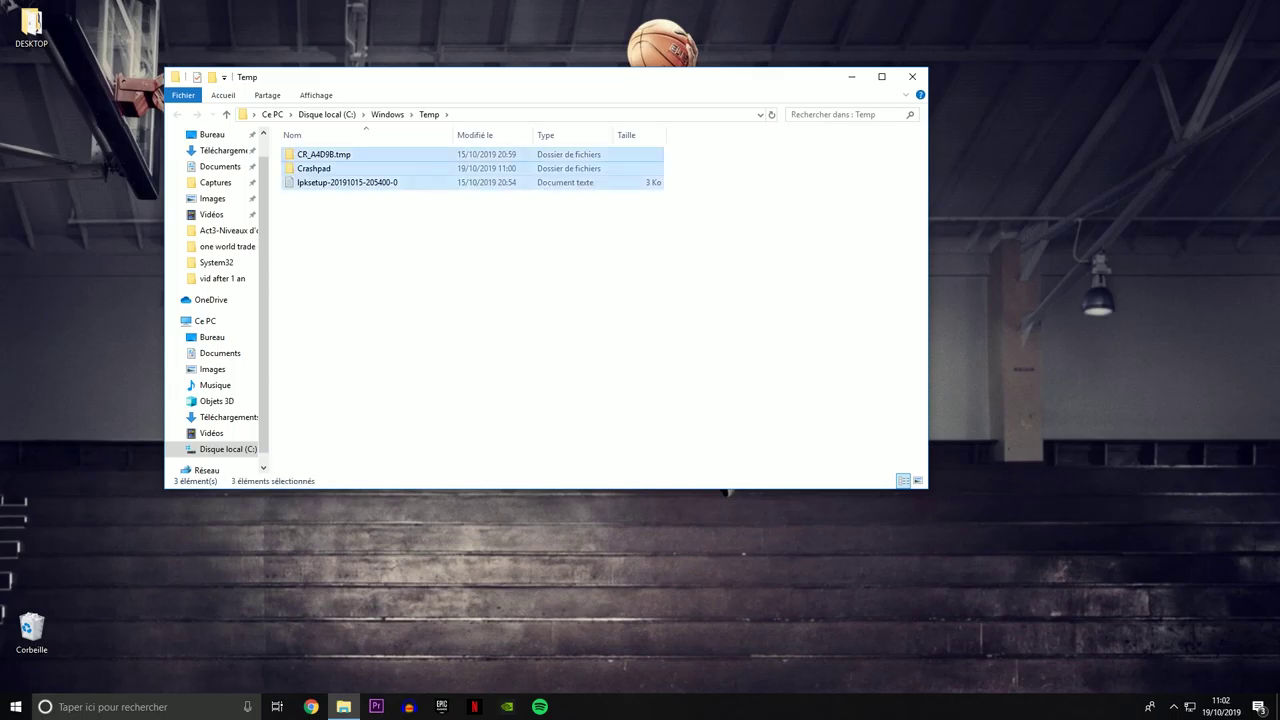
pyautogui.press('Delete')
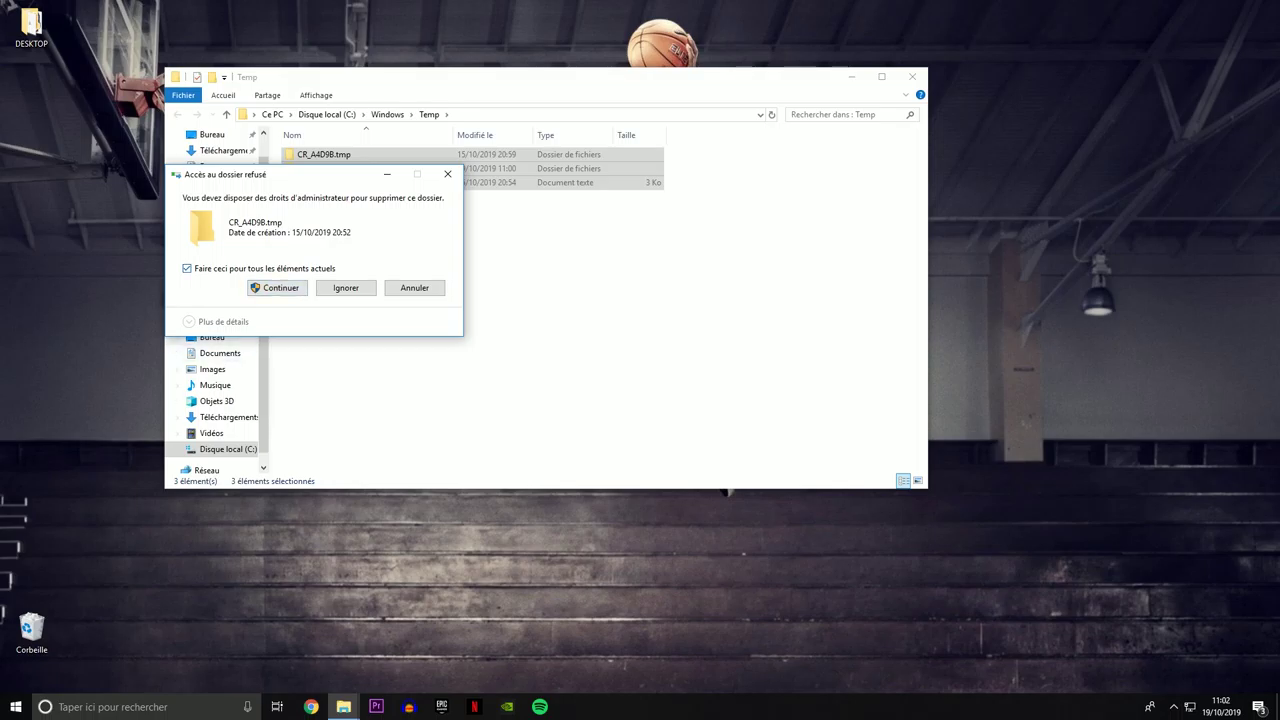
pyautogui.click(345, 287)
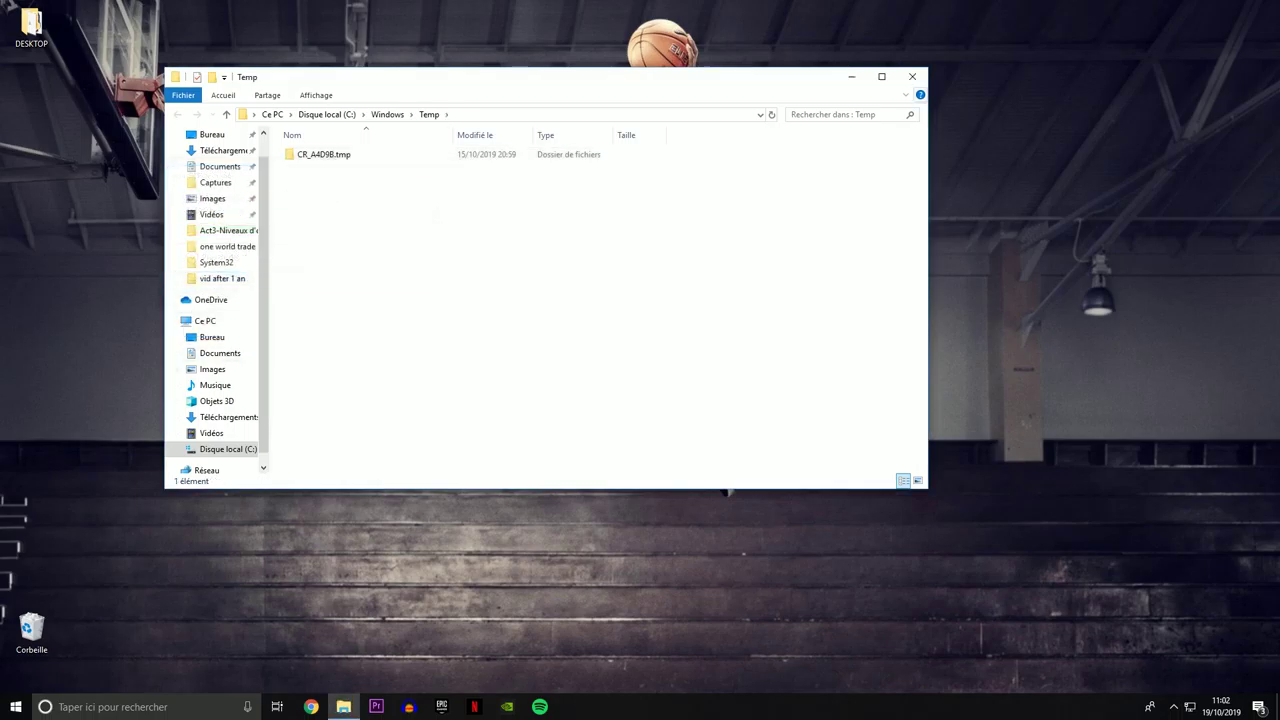
pyautogui.click(912, 76)
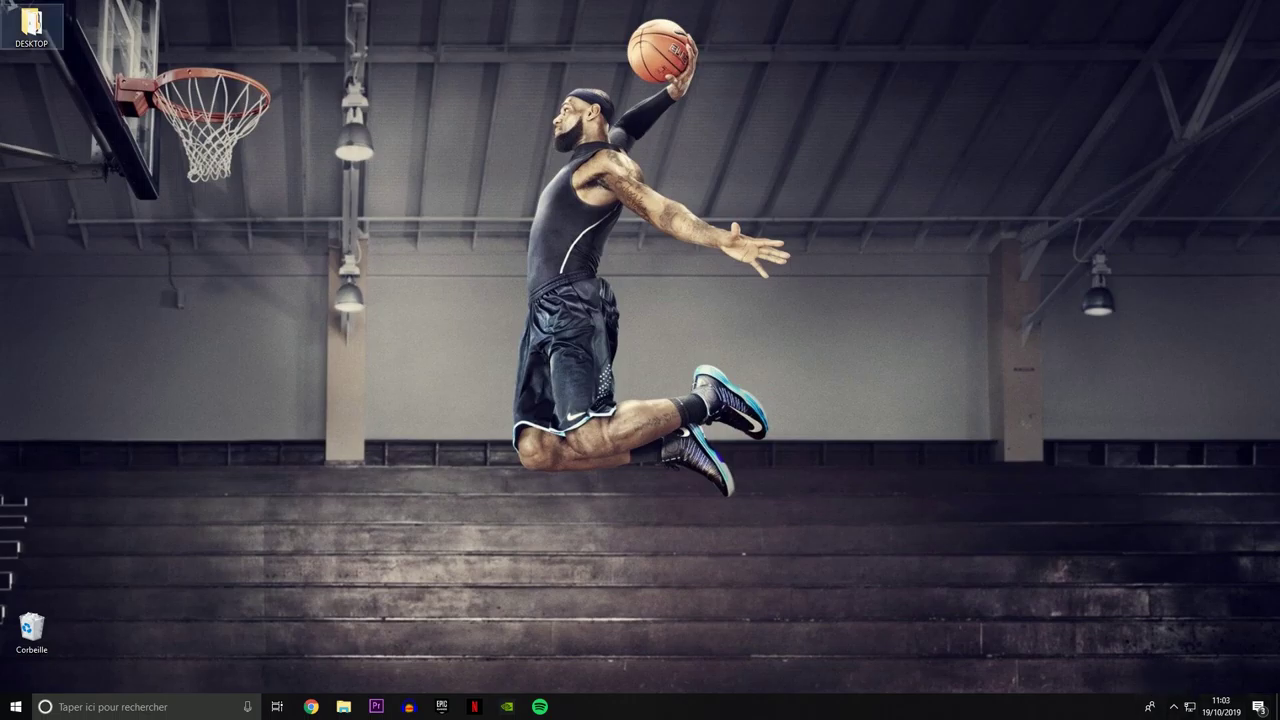
# Step: Examine how shortcuts are organized in the DESKTOP folder and its JEUX and LOGICIEL subfolders, then close the window
pyautogui.moveTo(128, 50); pyautogui.dragTo(1160, 616)
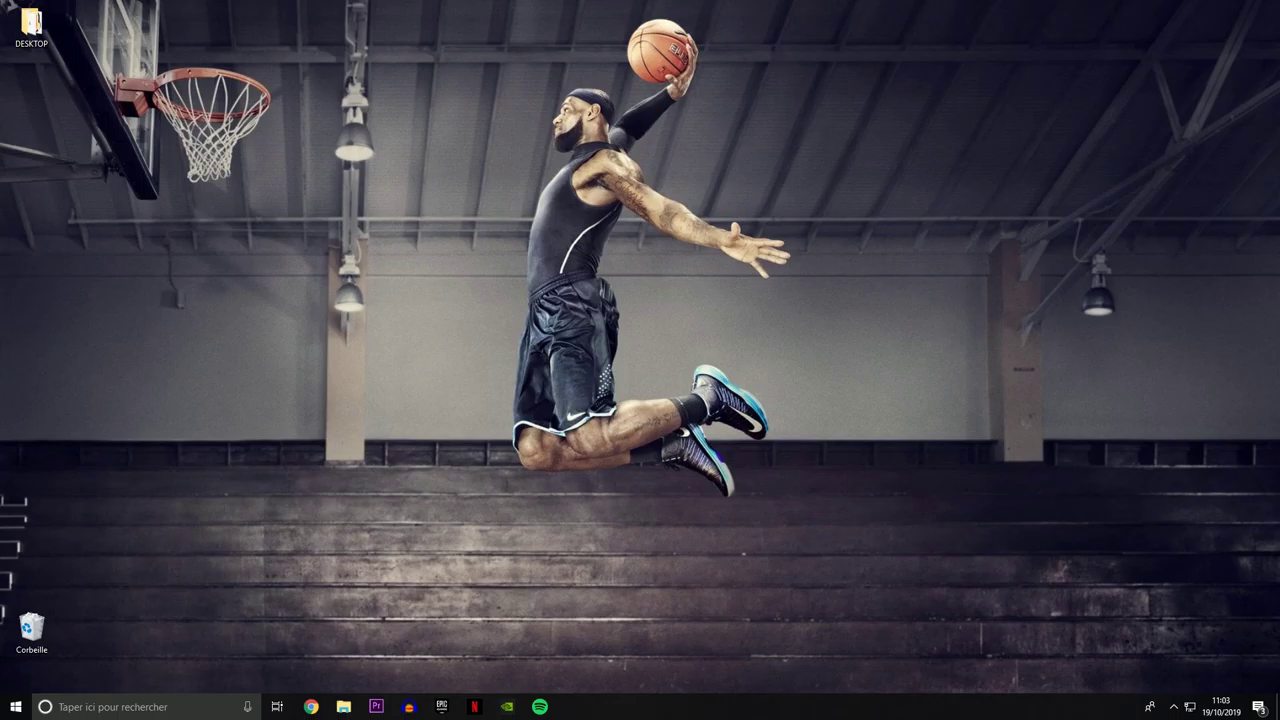
pyautogui.doubleClick(31, 27)
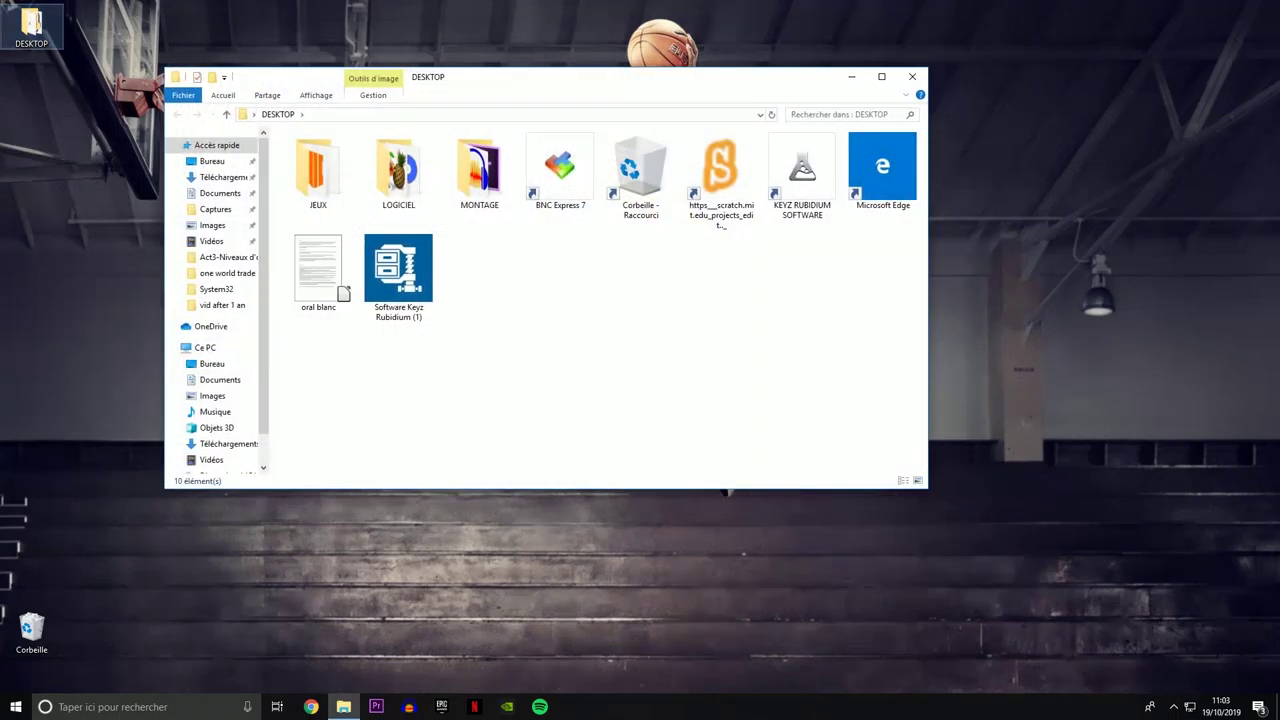
pyautogui.doubleClick(318, 170)
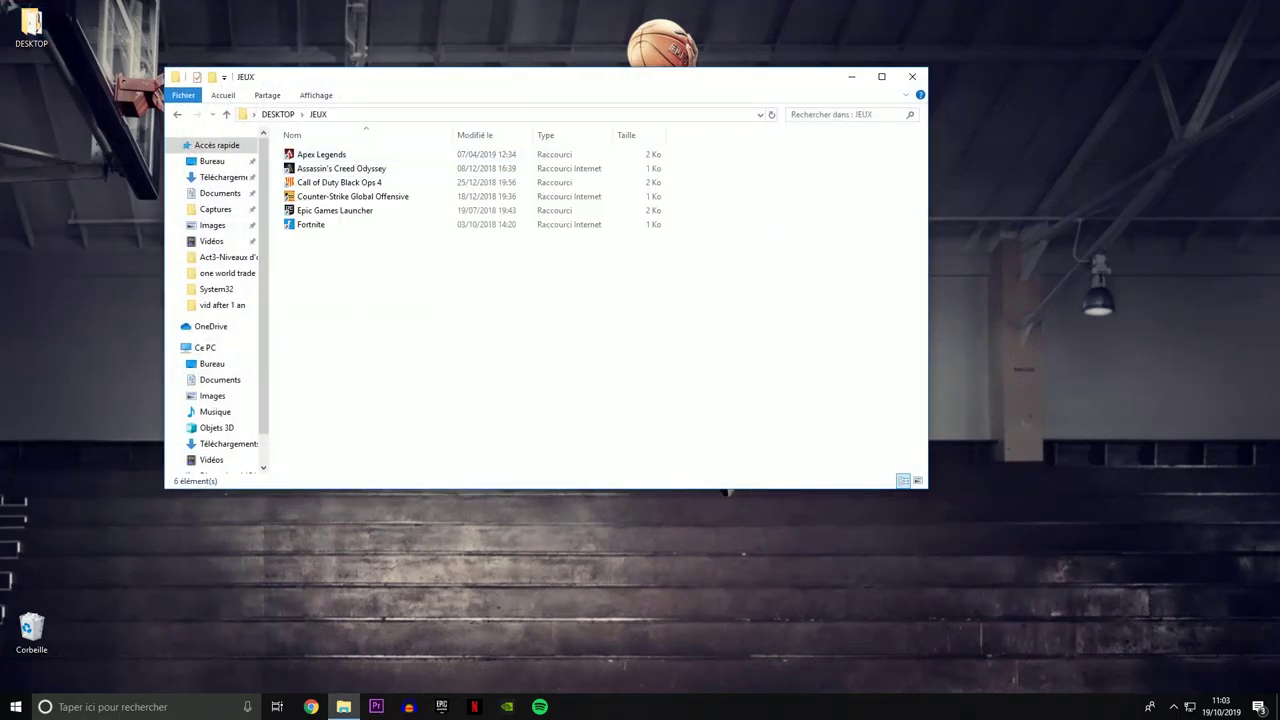
pyautogui.hotkey('alt', 'Left')
pyautogui.doubleClick(399, 170)
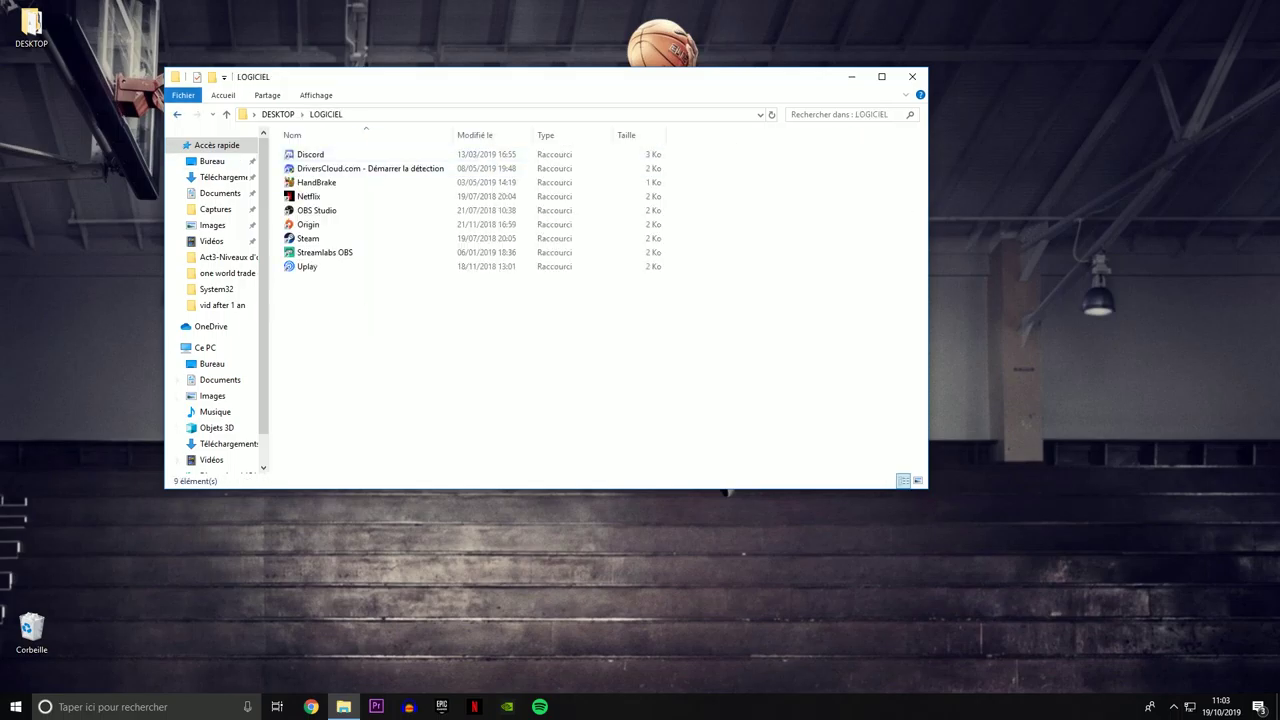
pyautogui.hotkey('alt', 'Left')
pyautogui.click(912, 76)
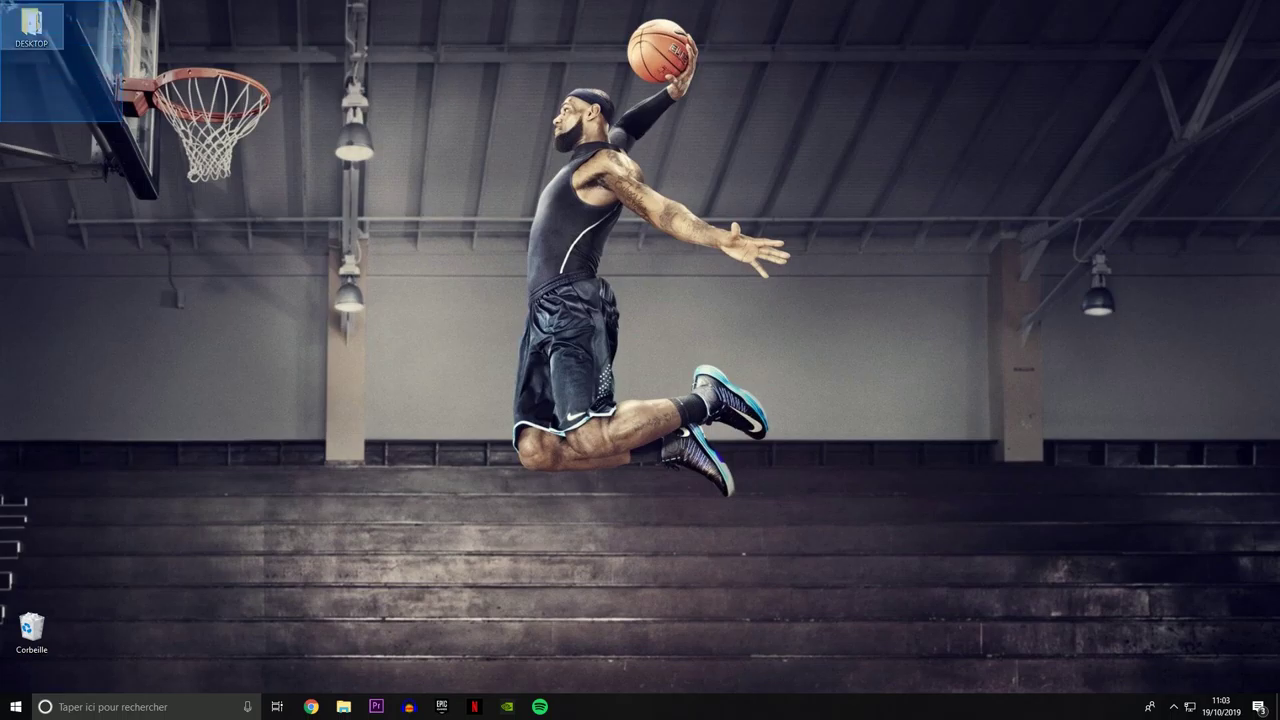
# Step: Open the Corbeille, permanently delete all of its items, and close its window
pyautogui.doubleClick(31, 628)
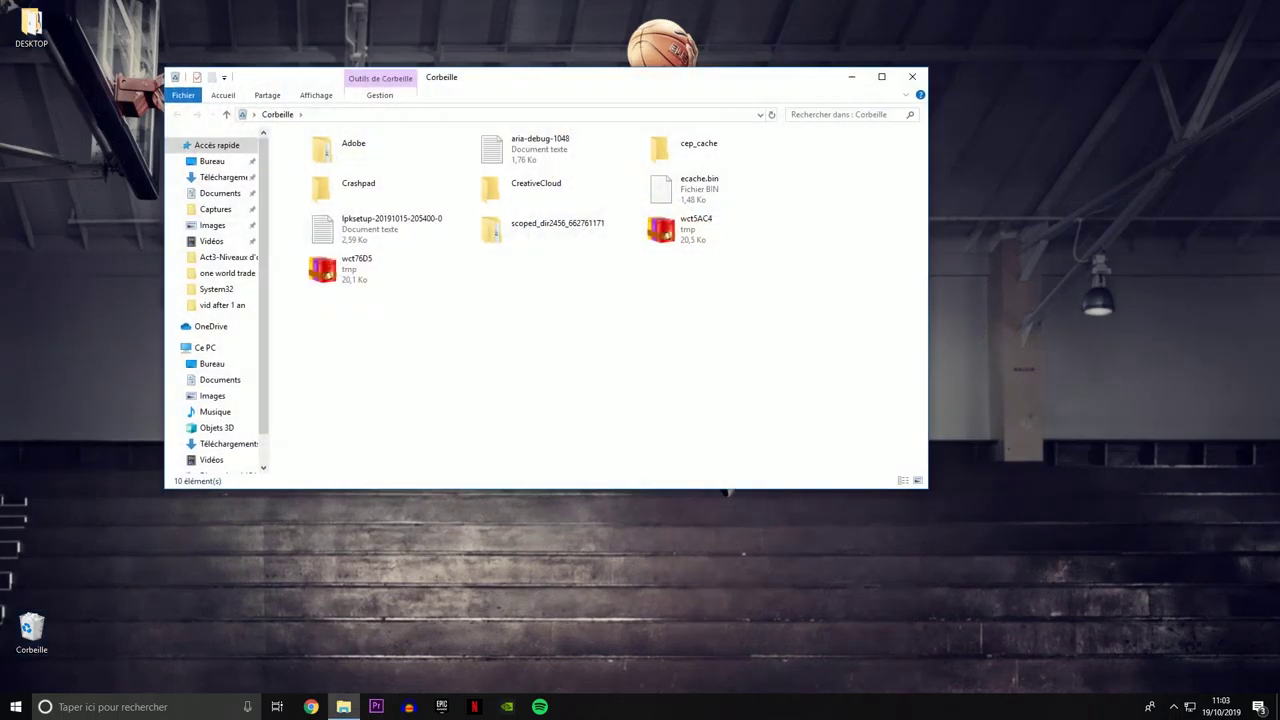
pyautogui.hotkey('ctrl', 'a')
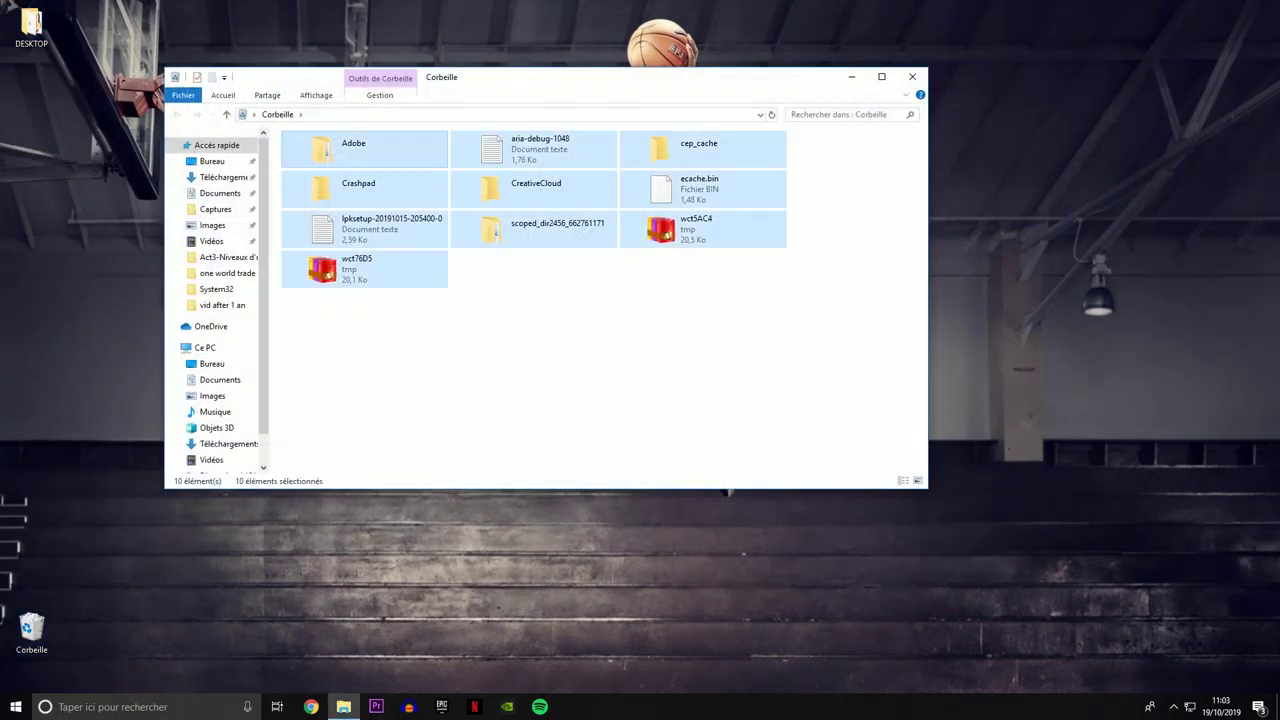
pyautogui.press('Delete')
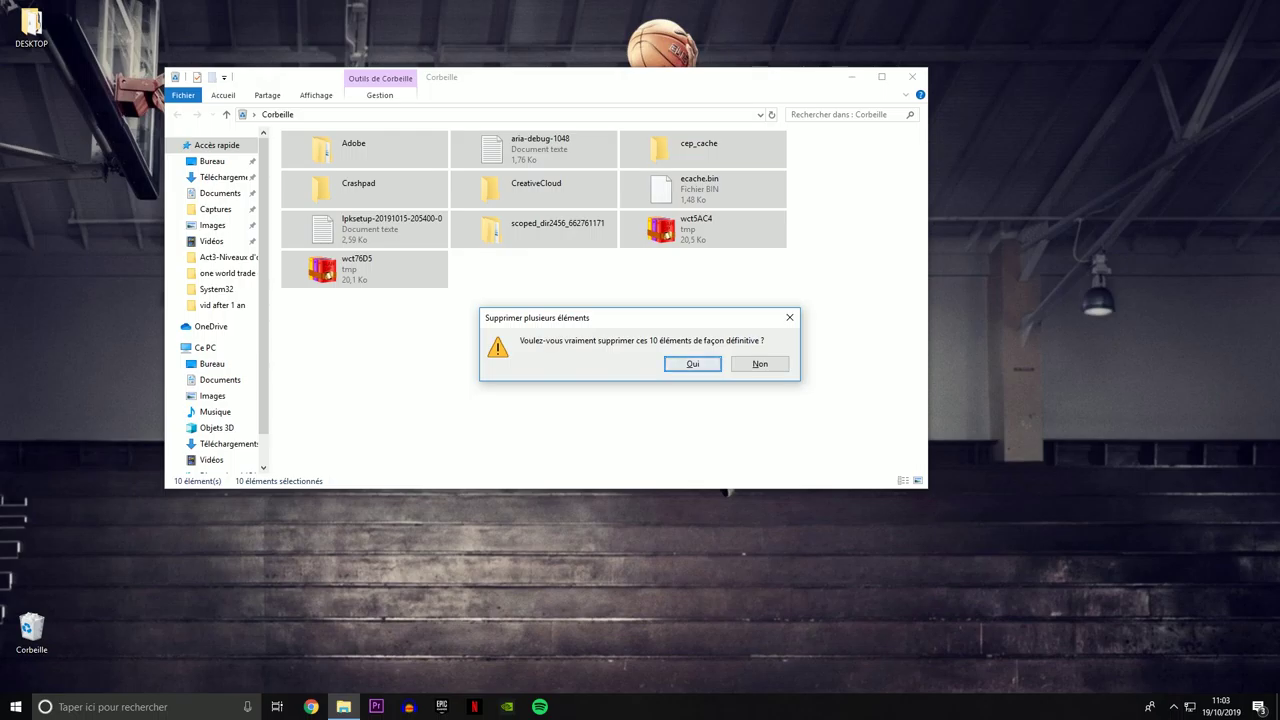
pyautogui.press('Return')
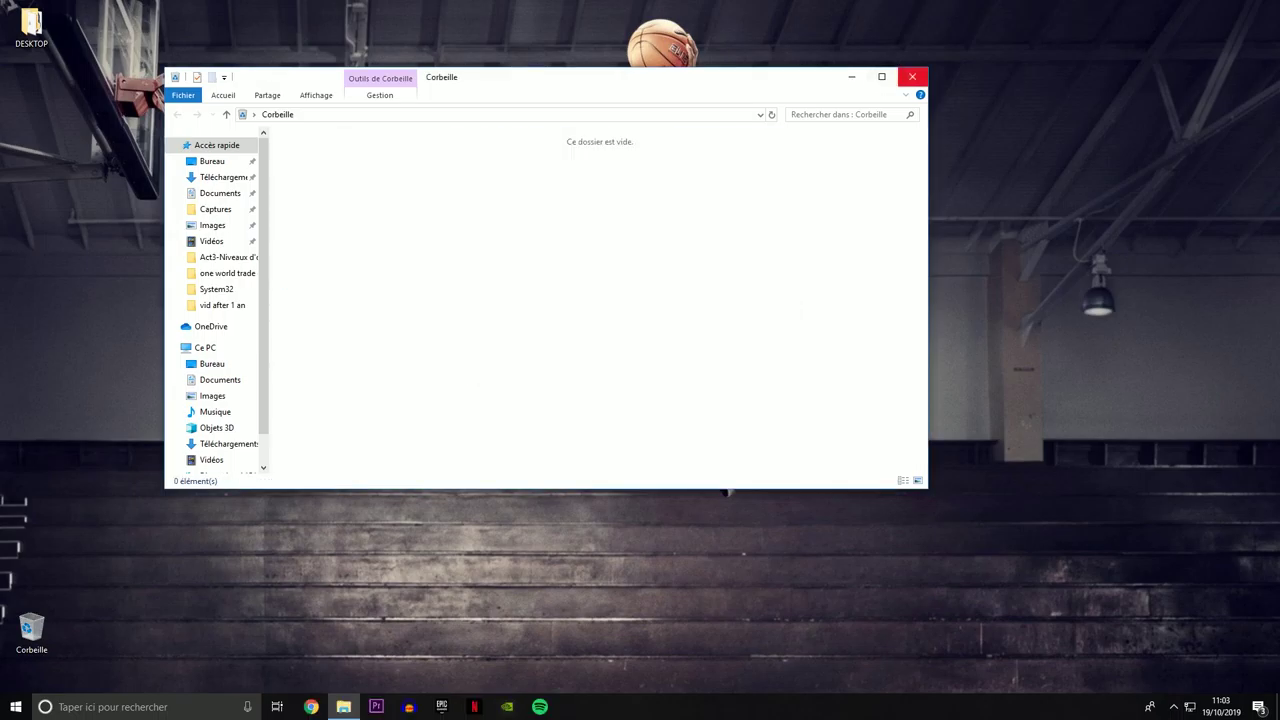
pyautogui.click(912, 76)
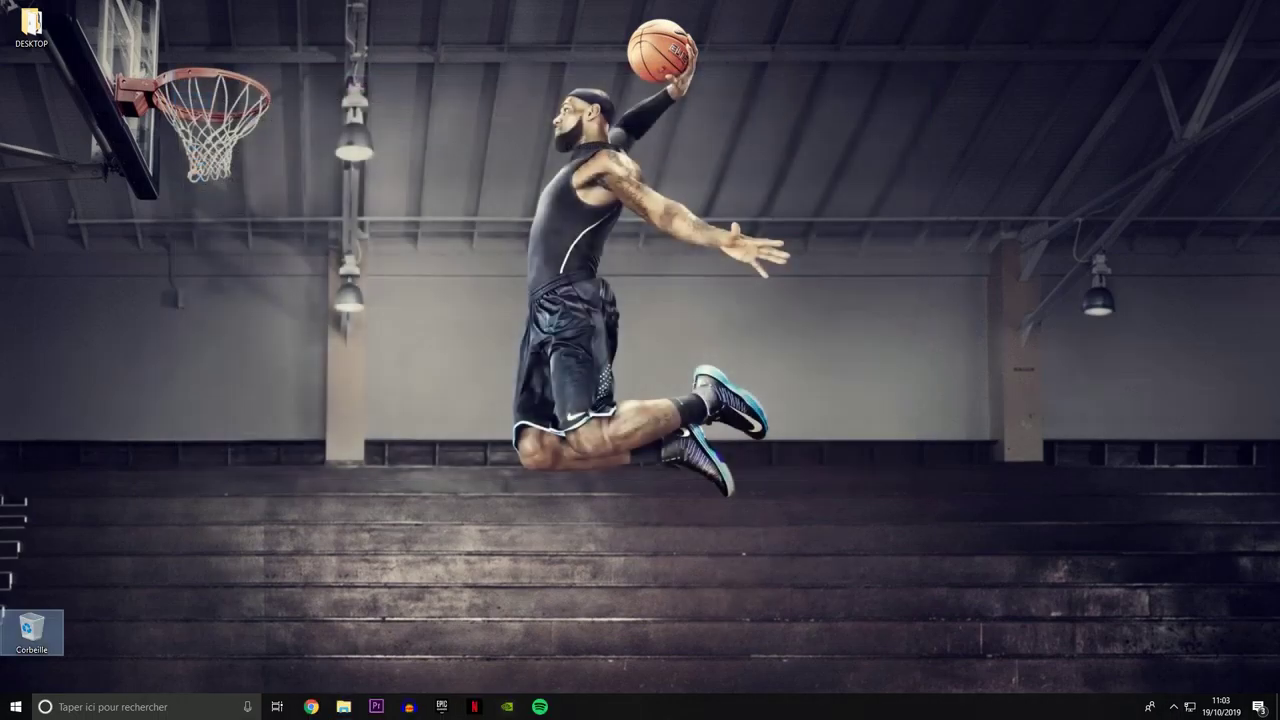
# Step: Refresh the desktop
pyautogui.rightClick(317, 280)
pyautogui.rightClick(384, 330)
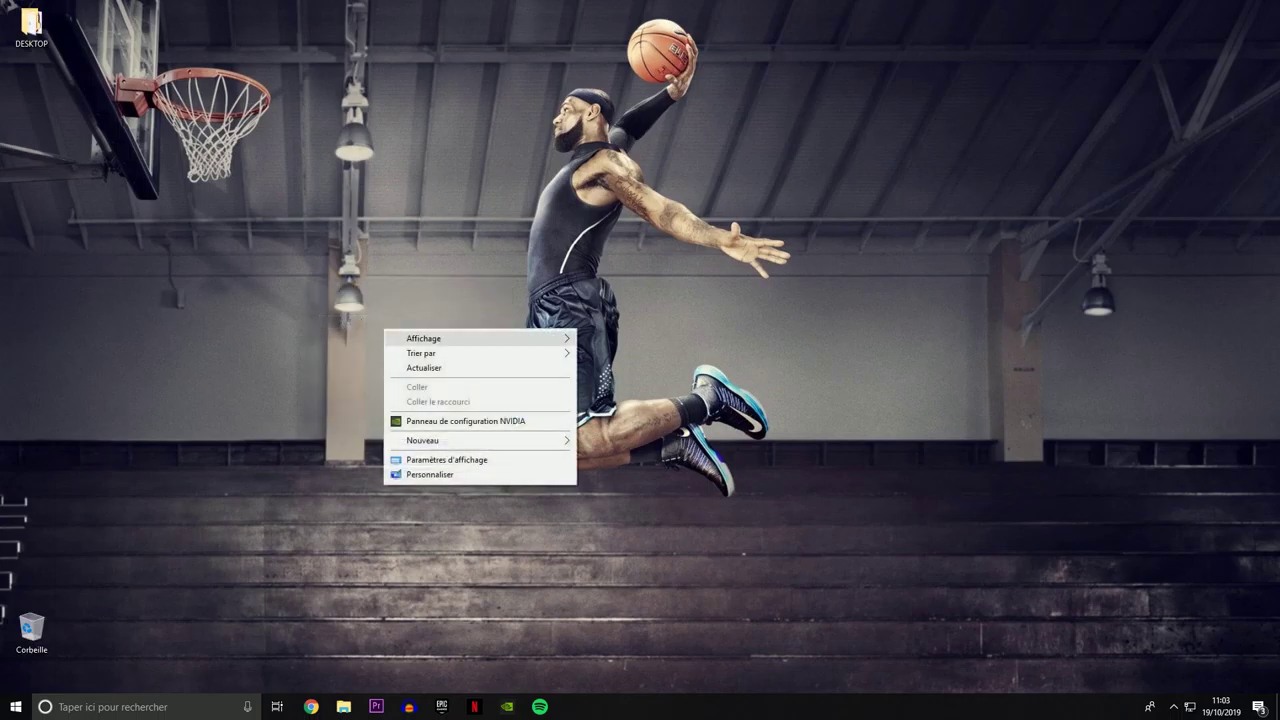
pyautogui.rightClick(443, 339)
pyautogui.click(470, 377)
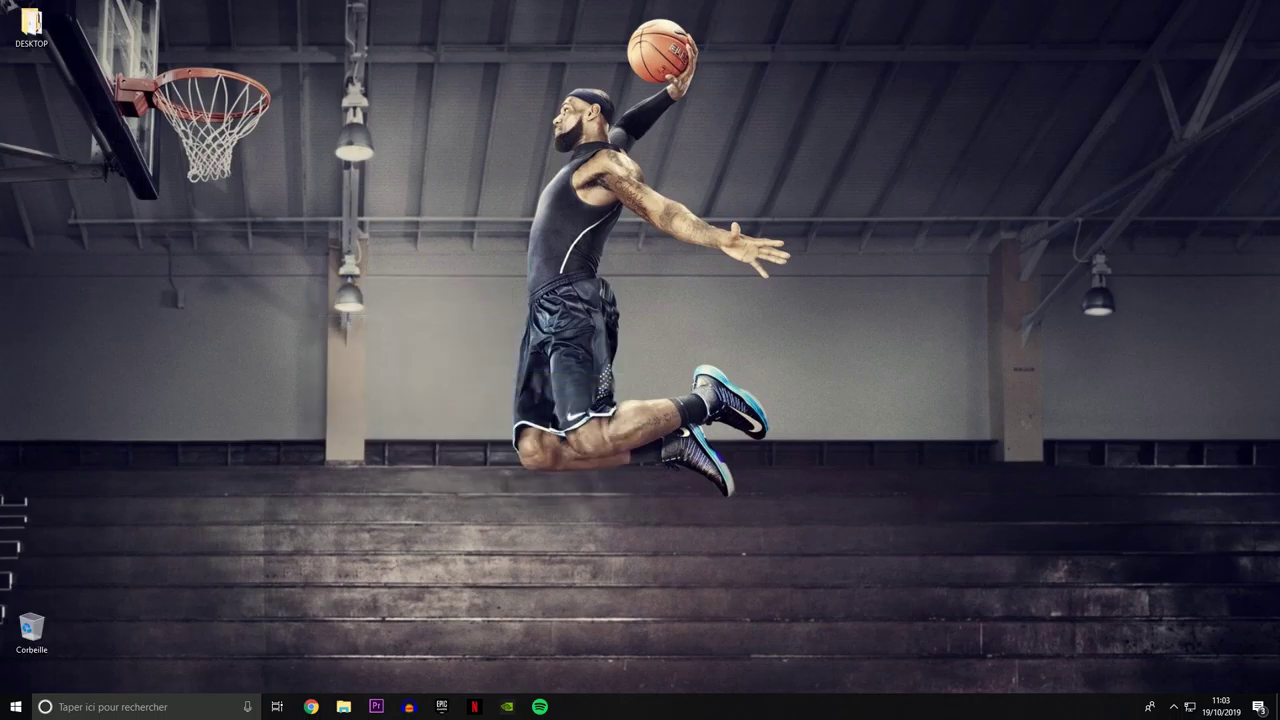
pyautogui.moveTo(442, 2); pyautogui.dragTo(840, 510)
# Step: Open the Gestionnaire des tâches
pyautogui.press('super+x')
pyautogui.press('Up')
pyautogui.press('Up')
pyautogui.press('Up')
pyautogui.press('Up')
pyautogui.press('Up')
pyautogui.press('Up')
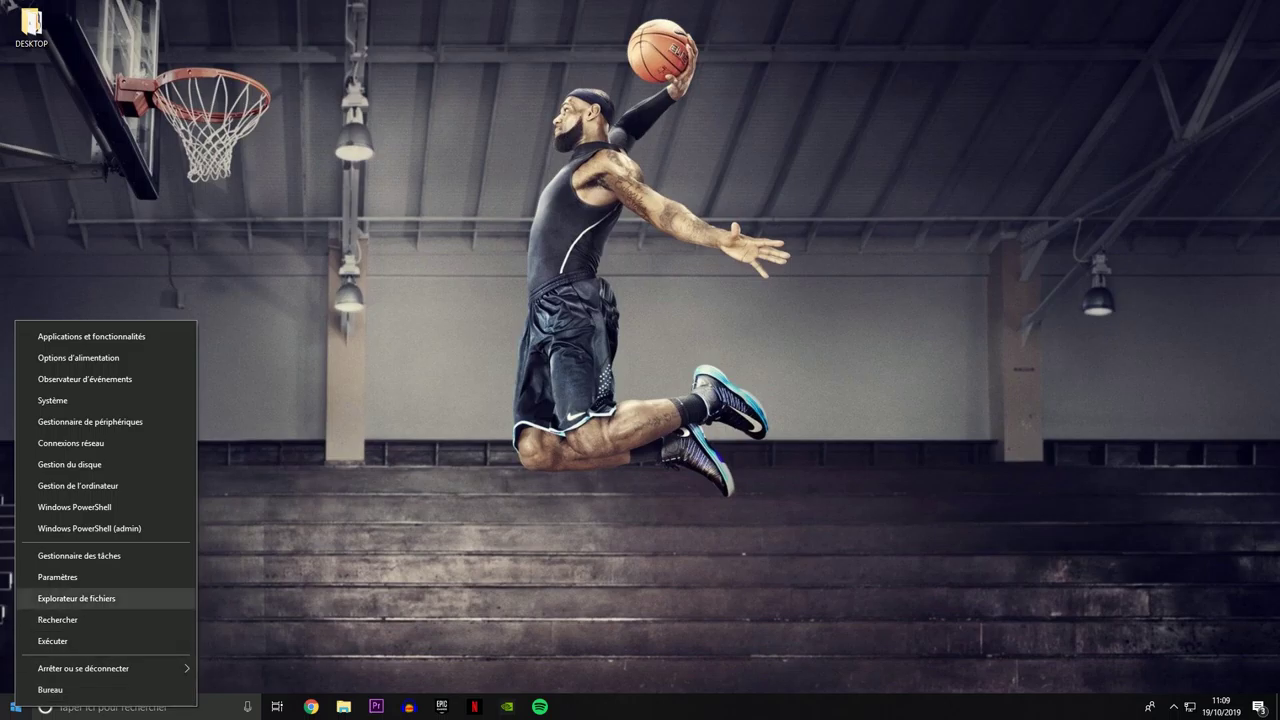
pyautogui.press('Return')
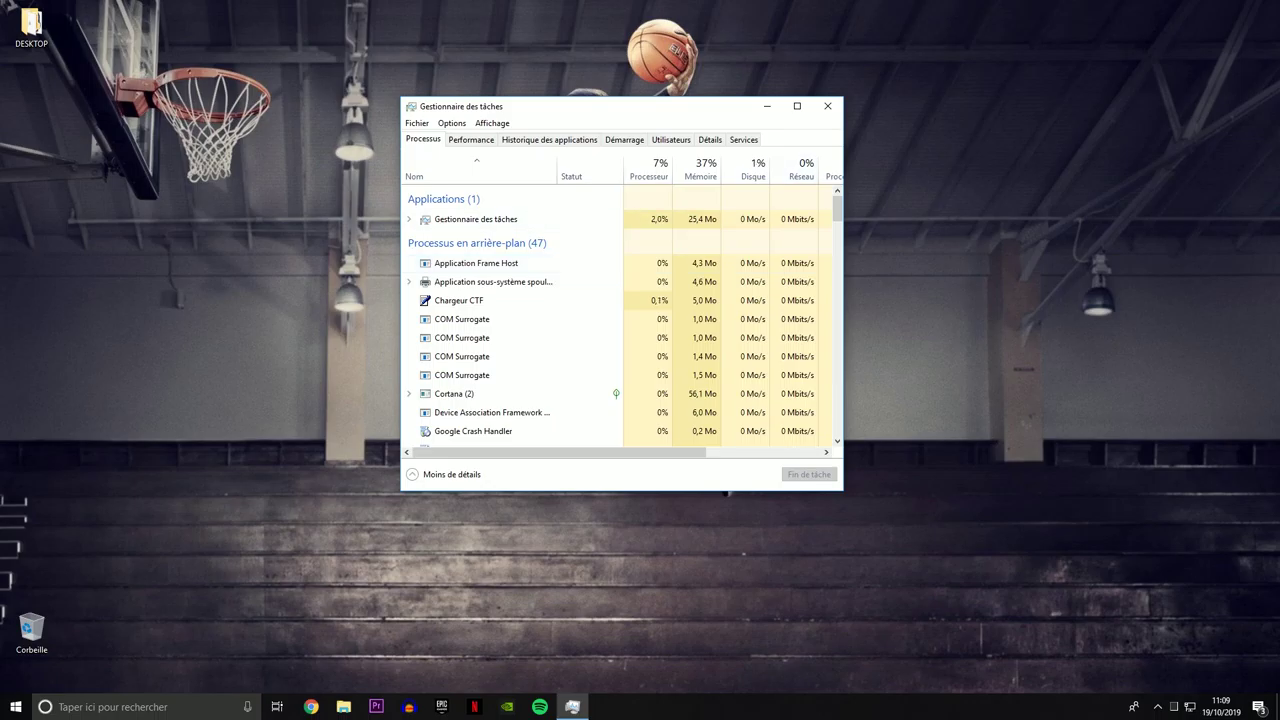
# Step: Examine the running processes and their resource usage, the processor performance graph and the application history
pyautogui.scroll(-2, 615, 320)
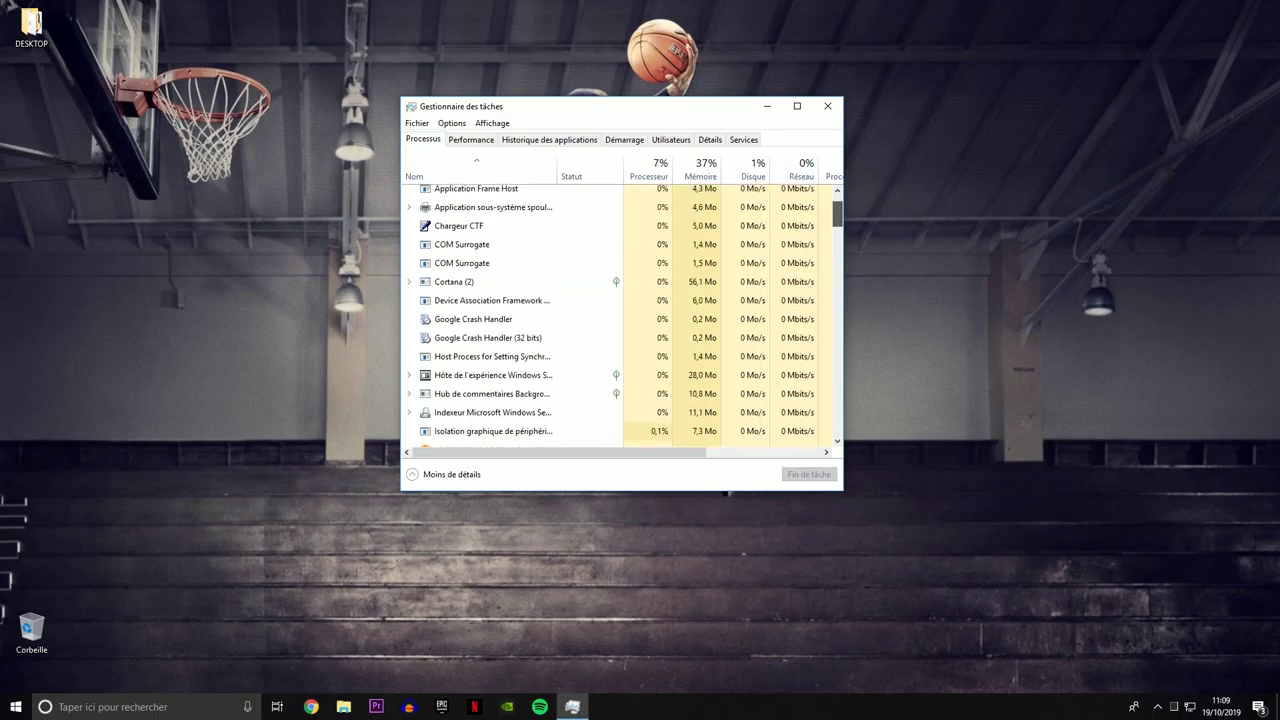
pyautogui.scroll(2, 615, 320)
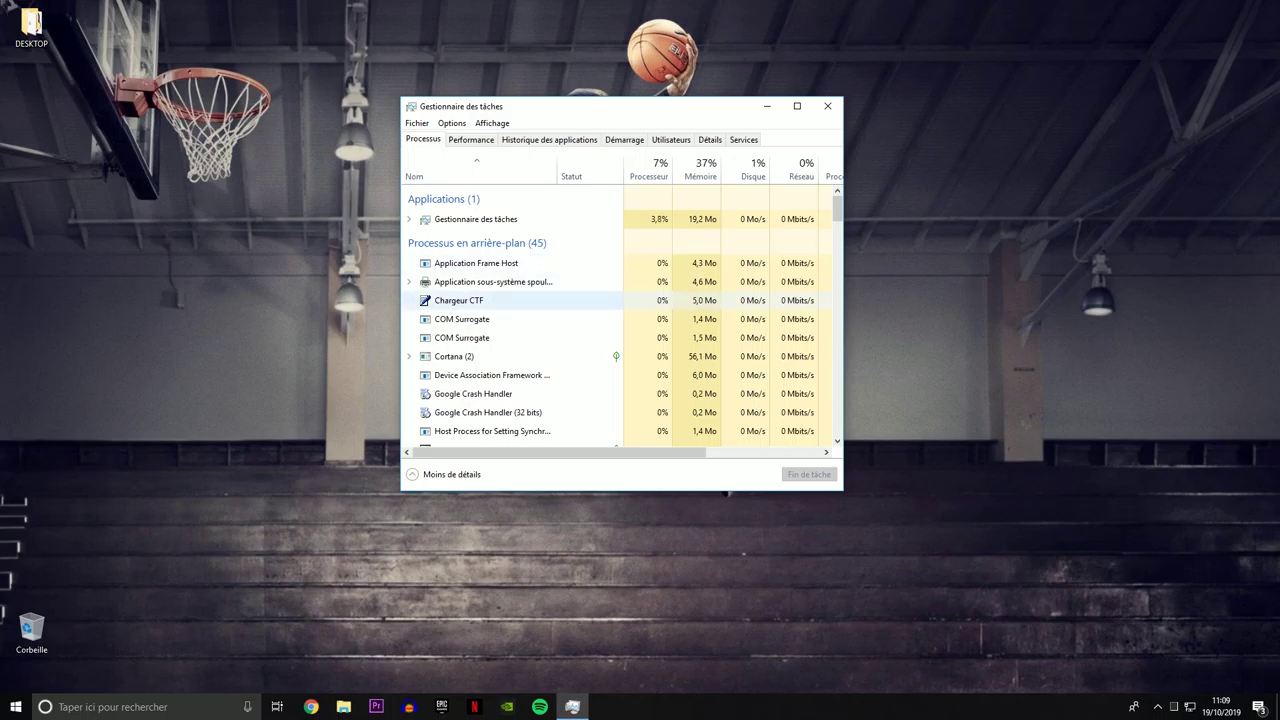
pyautogui.scroll(-2, 615, 320)
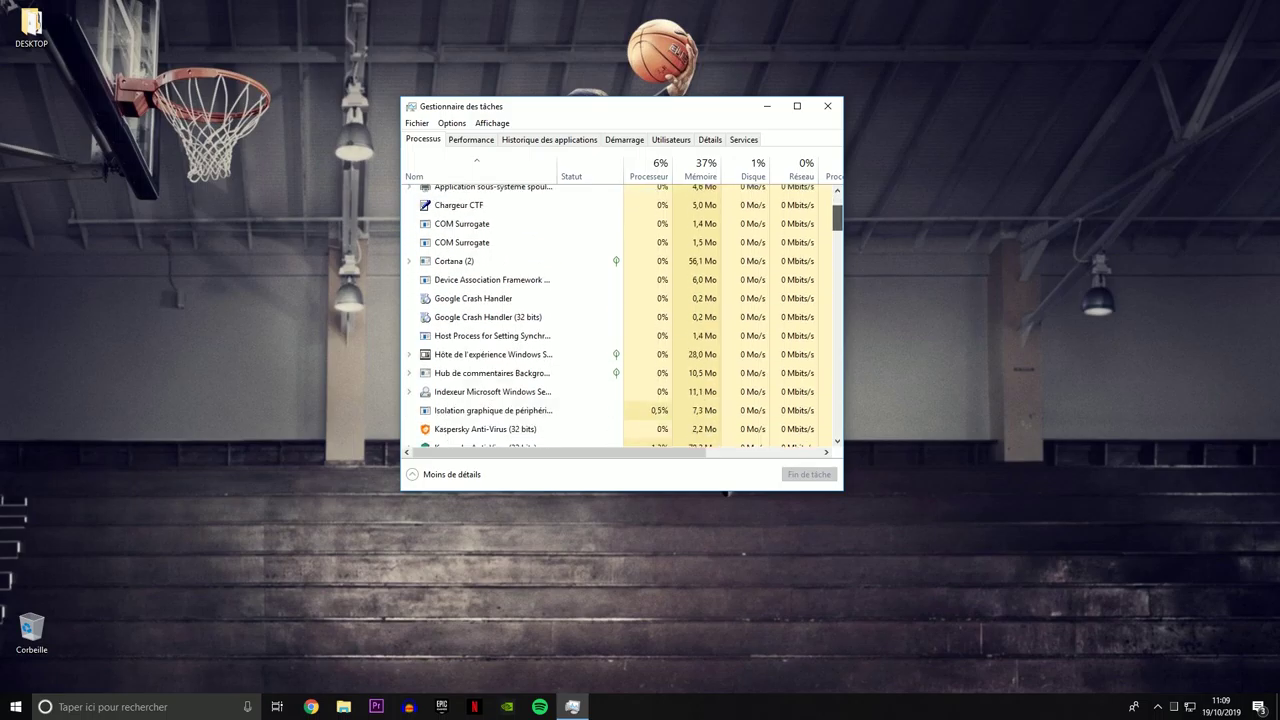
pyautogui.scroll(-1, 615, 320)
pyautogui.scroll(-12, 615, 320)
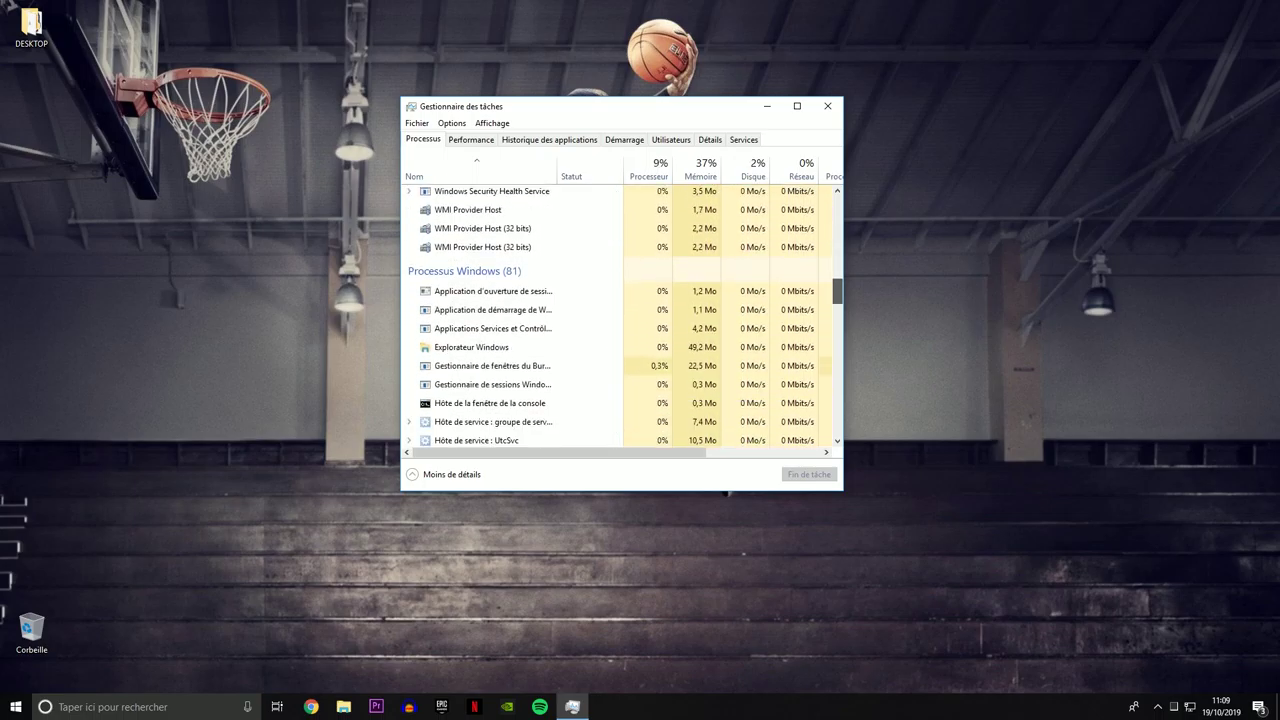
pyautogui.scroll(-12, 630, 316)
pyautogui.scroll(-3, 630, 316)
pyautogui.scroll(20, 630, 316)
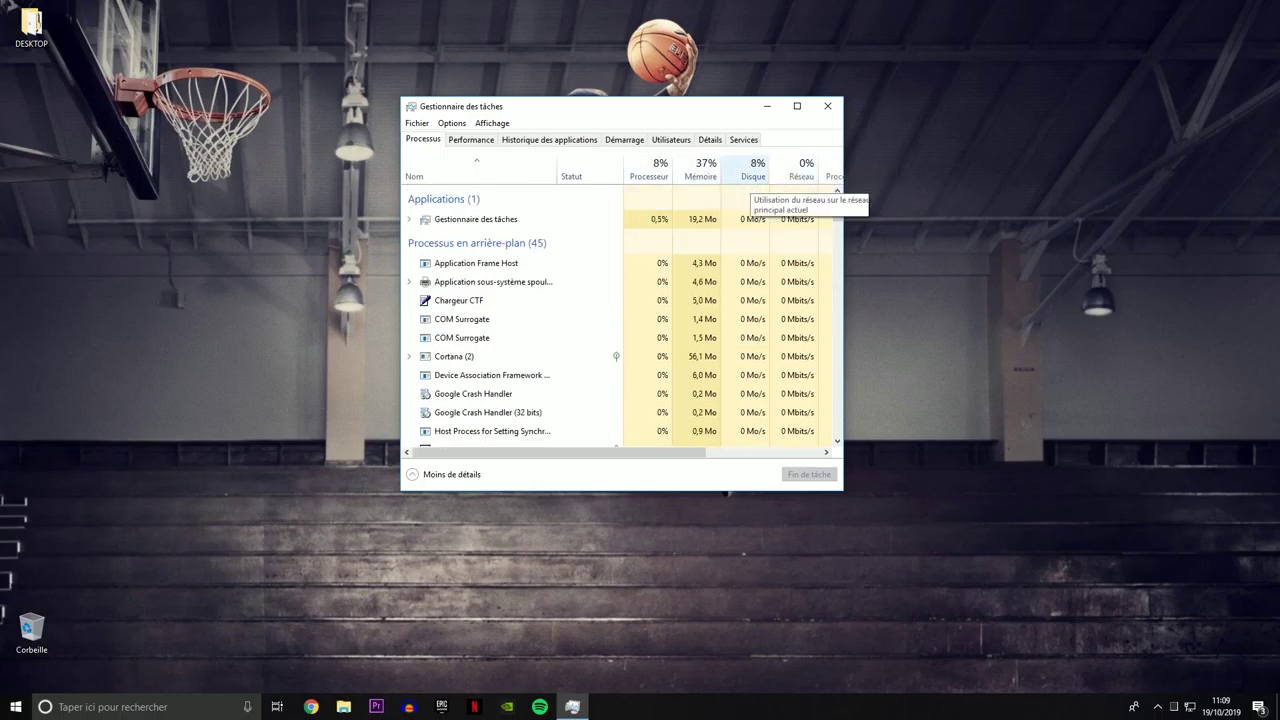
pyautogui.click(471, 139)
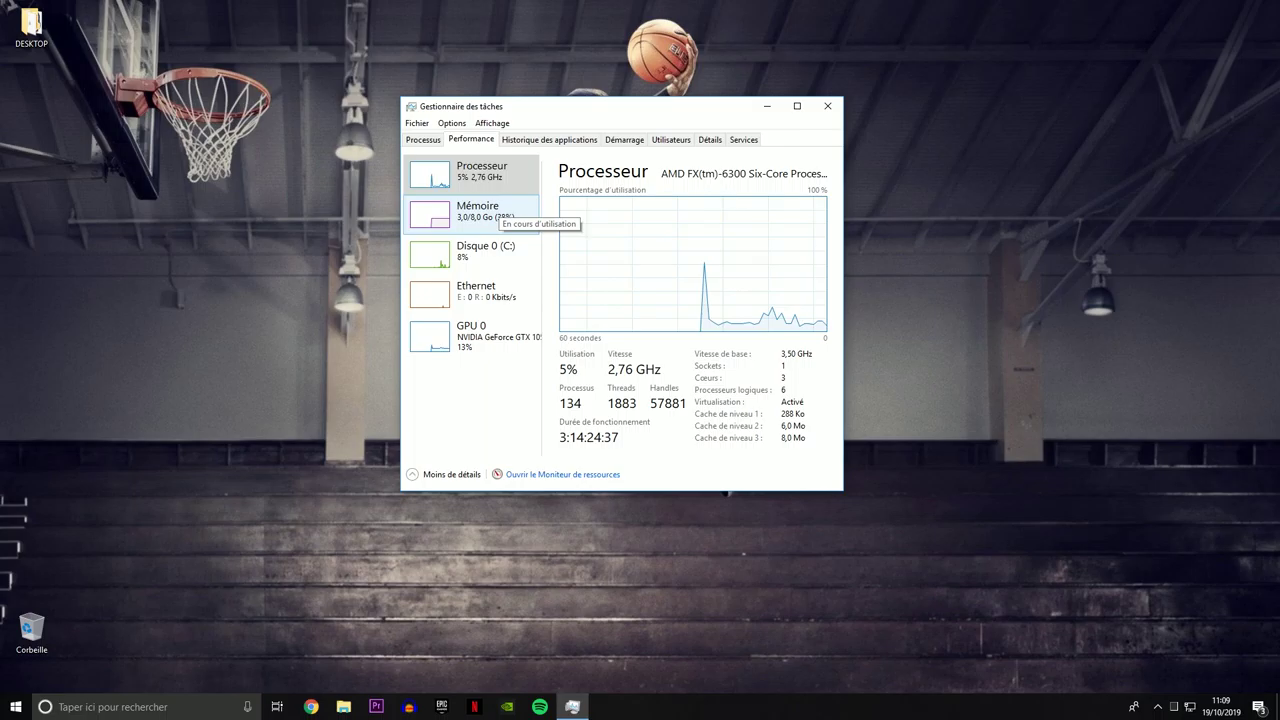
pyautogui.click(549, 139)
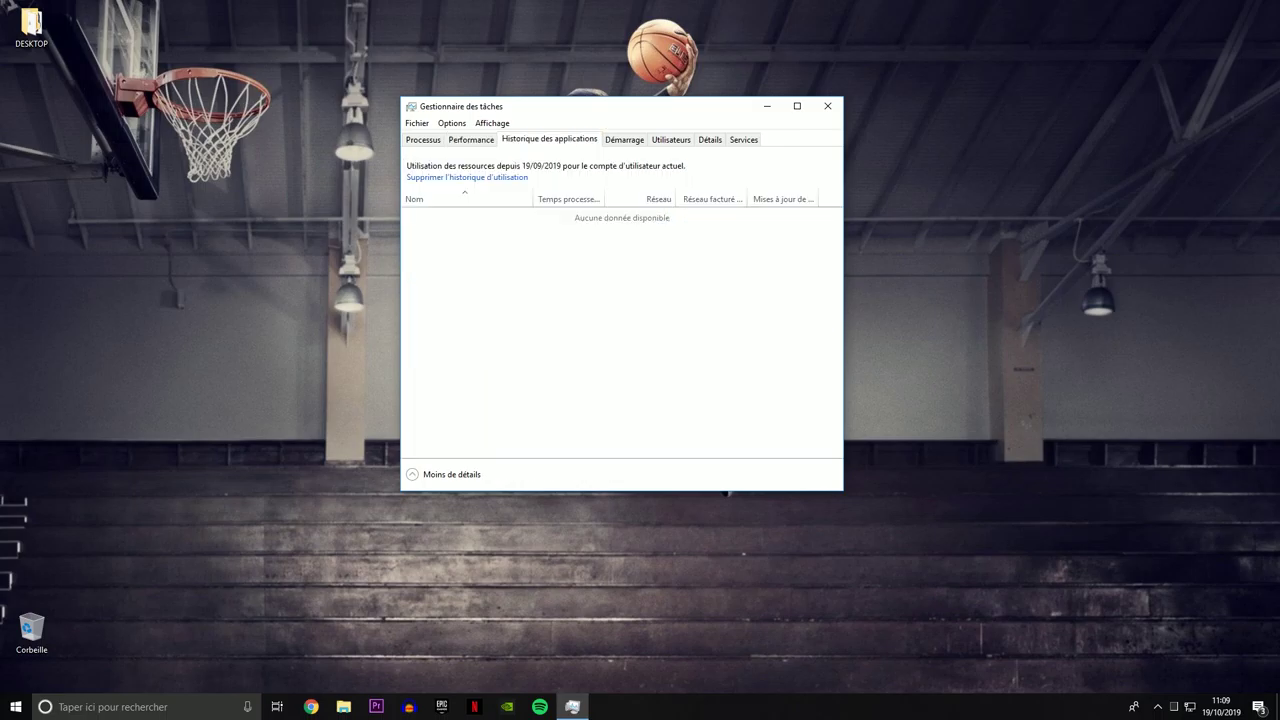
# Step: Enable EpicGamesLauncher among the startup programs, disable it again, and close the Gestionnaire des tâches
pyautogui.hotkey('ctrl', 'Tab')
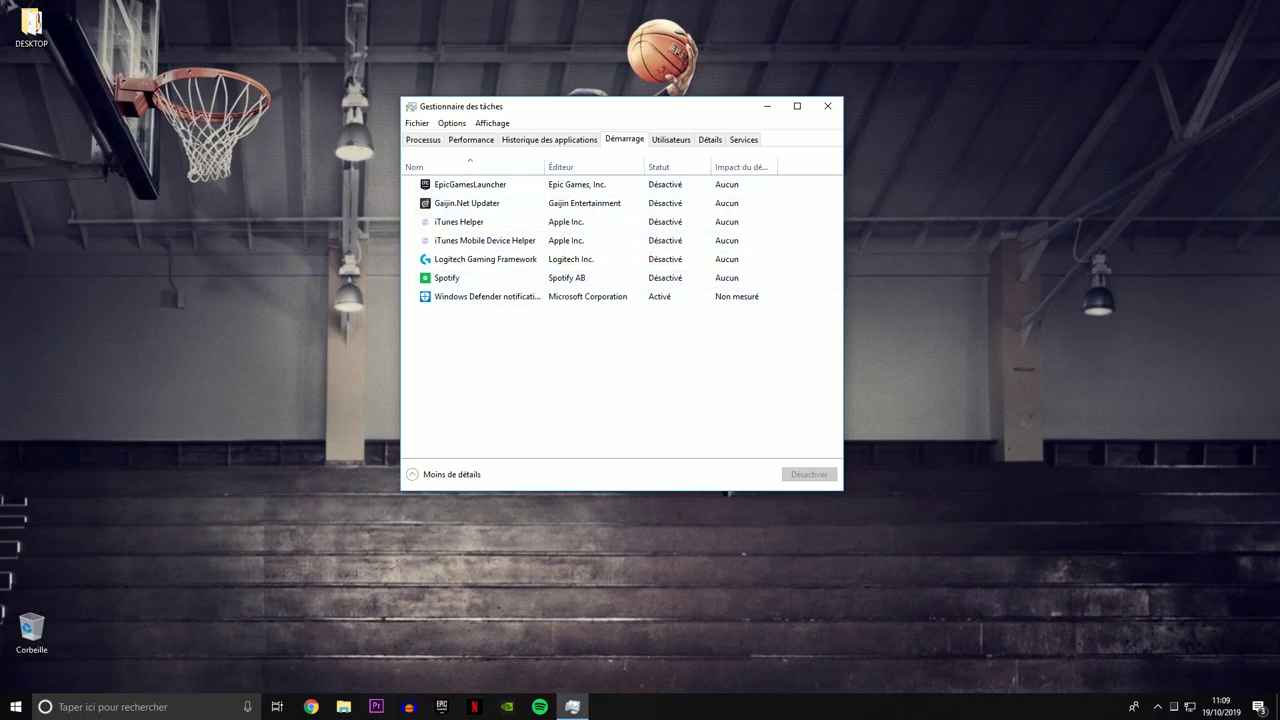
pyautogui.click(470, 184)
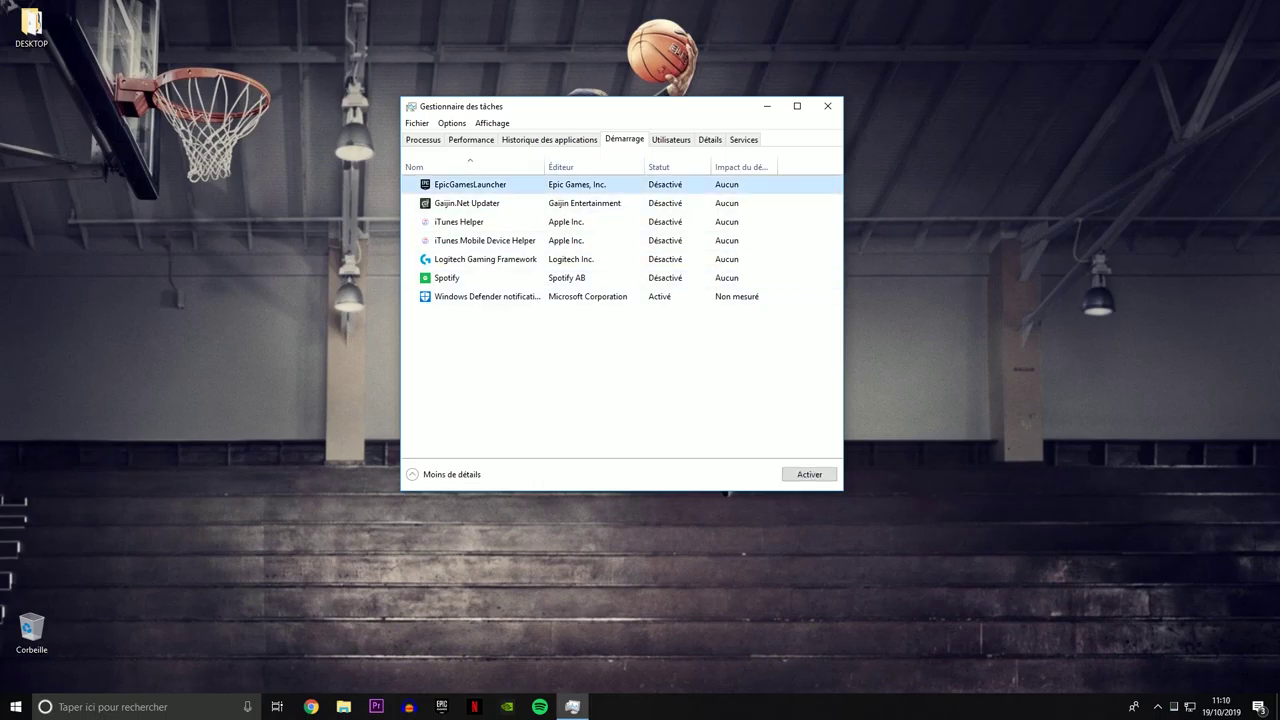
pyautogui.click(809, 474)
pyautogui.click(809, 474)
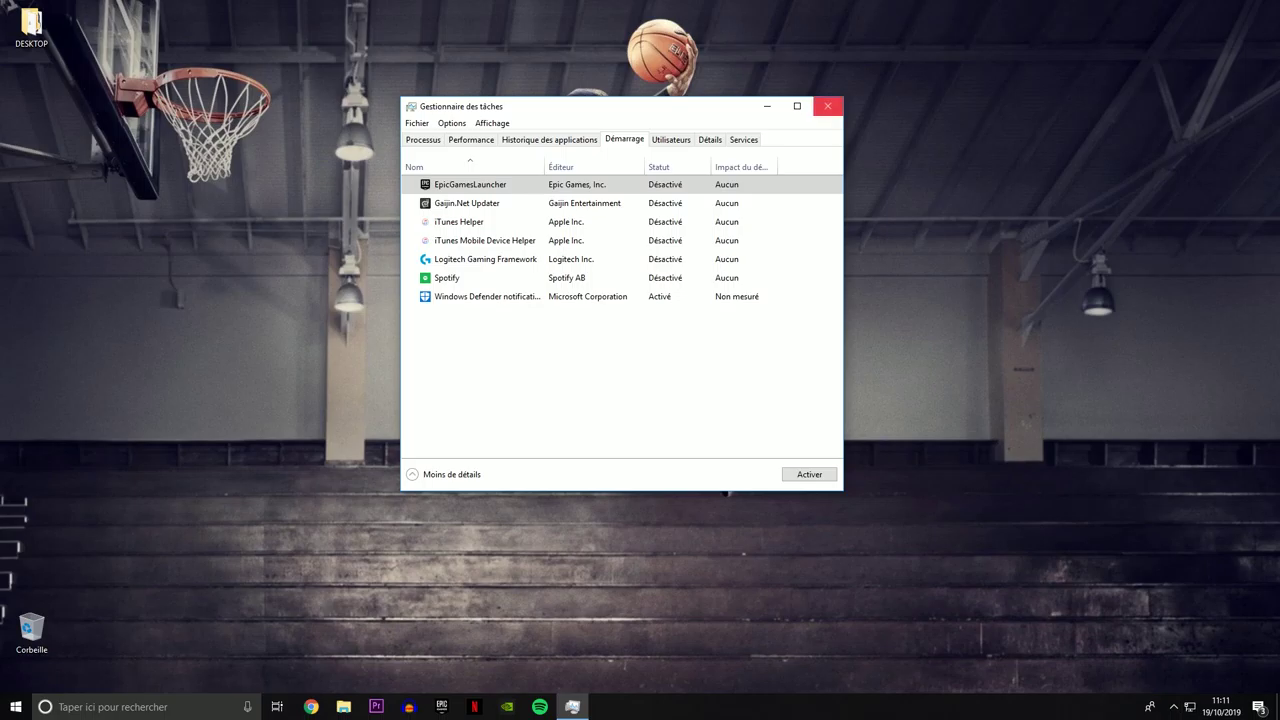
pyautogui.click(827, 105)
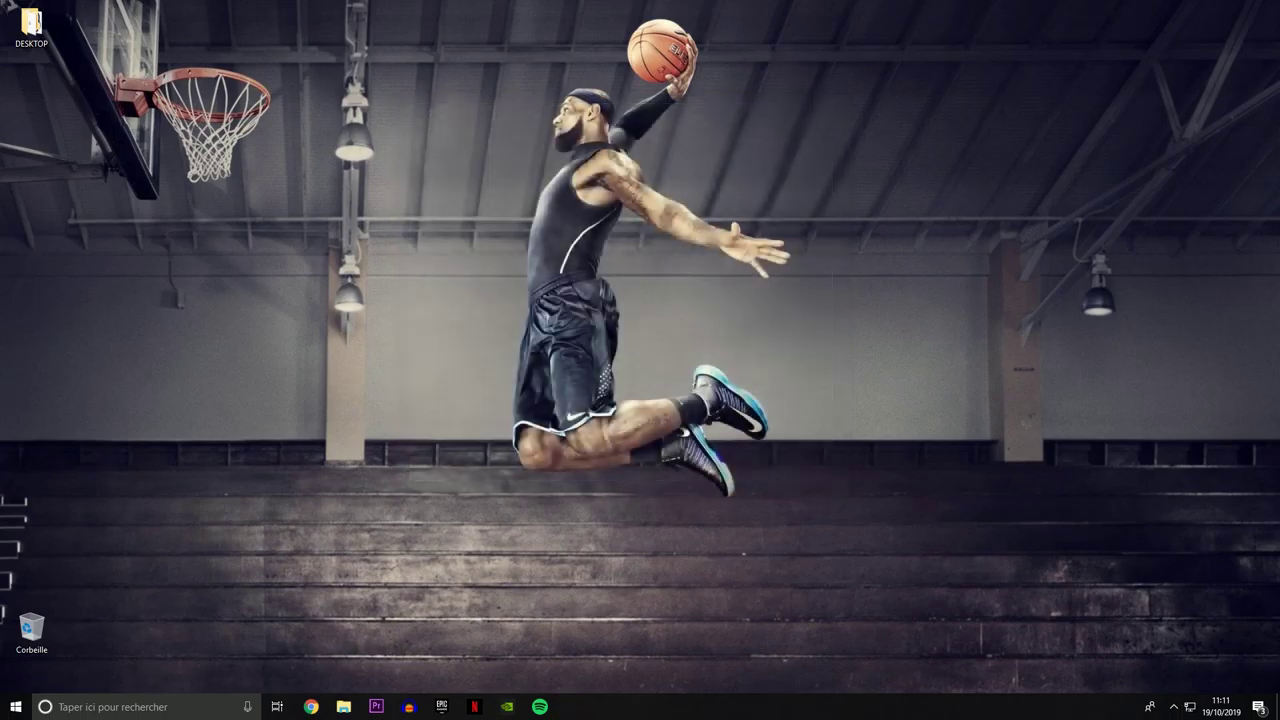